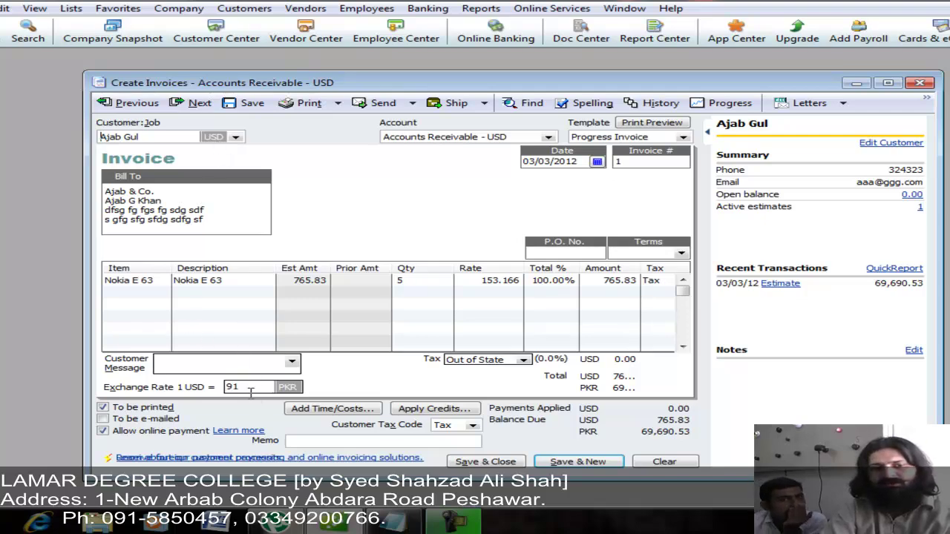
Change the invoice exchange rate to 91.88, widen the form, and save and close the invoice.
drag(248, 385, 148, 375)
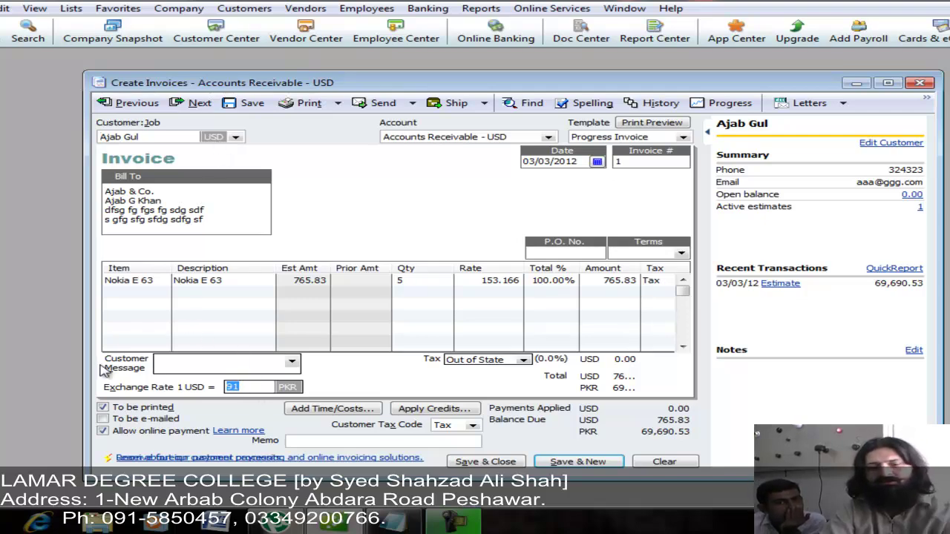
text(91)
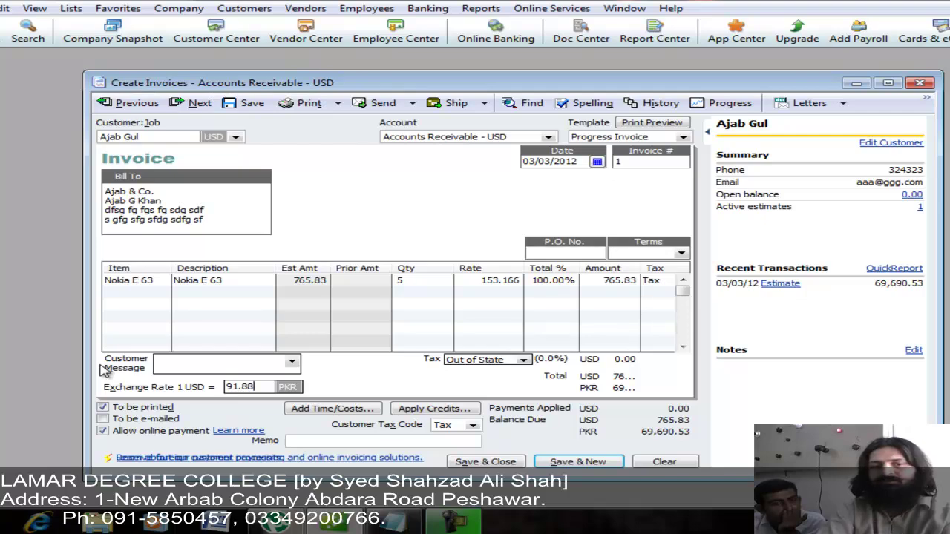
click(315, 286)
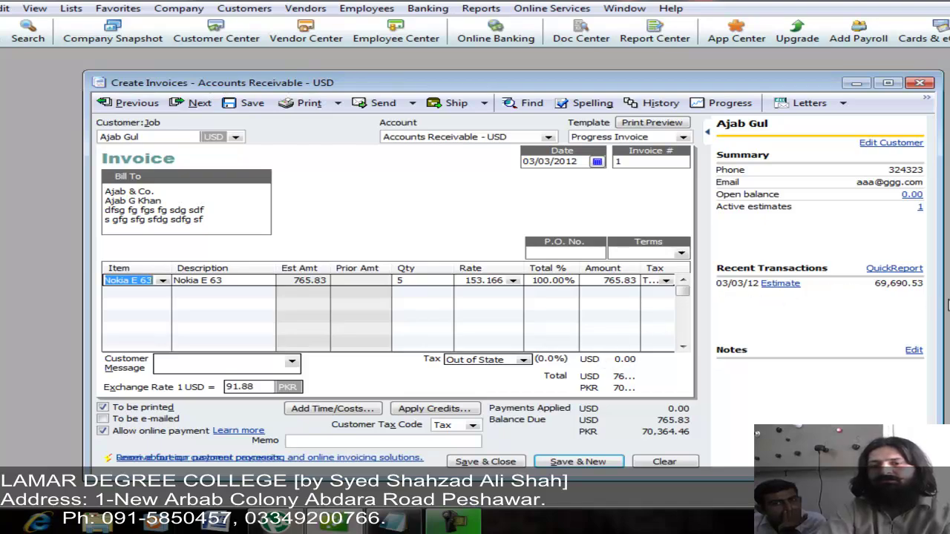
drag(939, 297, 948, 297)
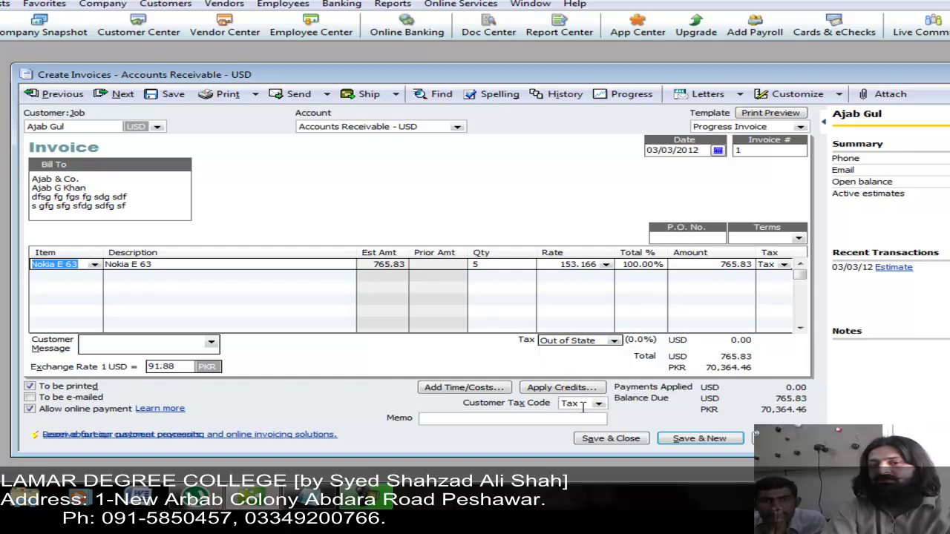
click(598, 438)
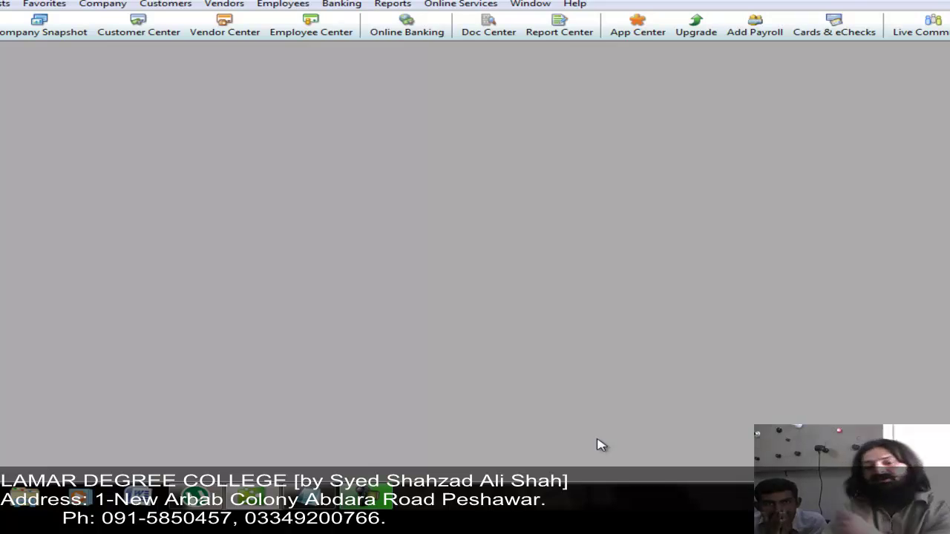
Open the Physical Inventory Worksheet report from the Inventory reports and reposition its window.
click(393, 4)
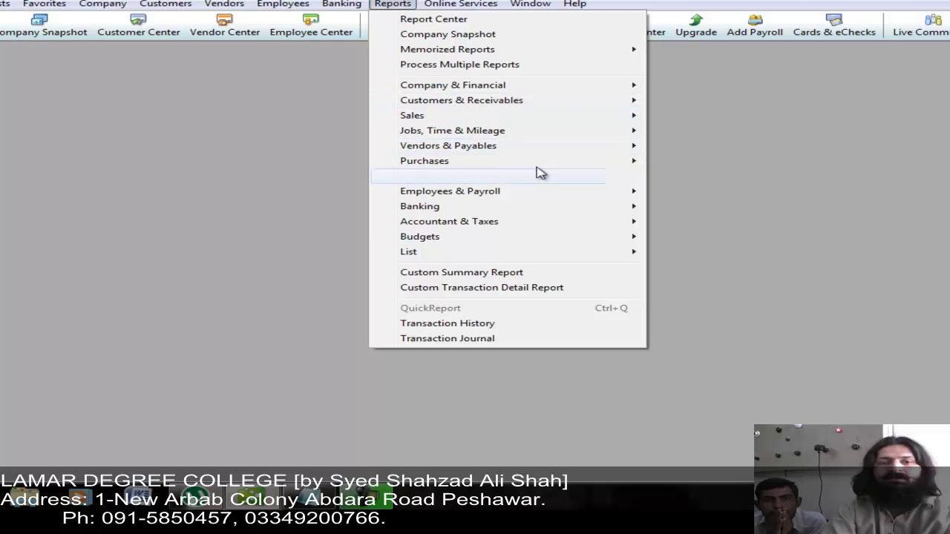
mouse_move(558, 181)
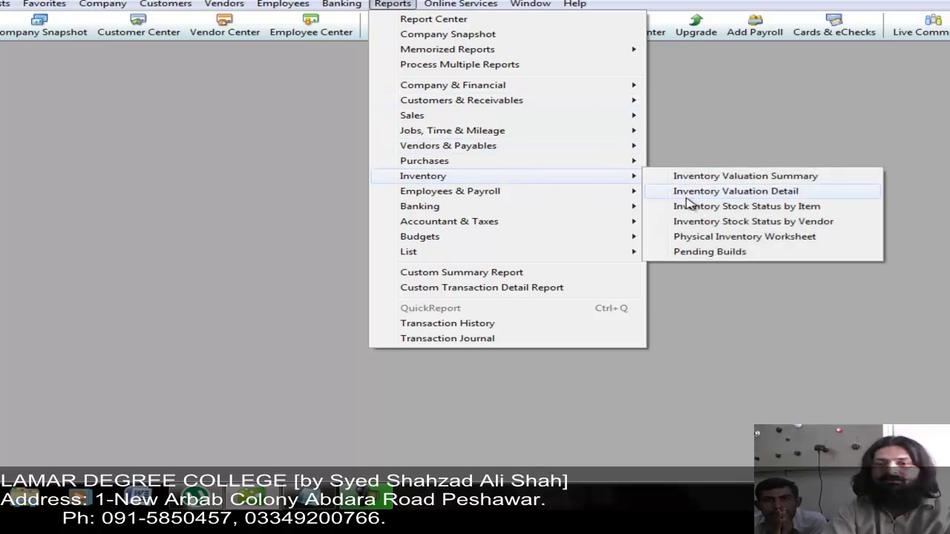
click(691, 238)
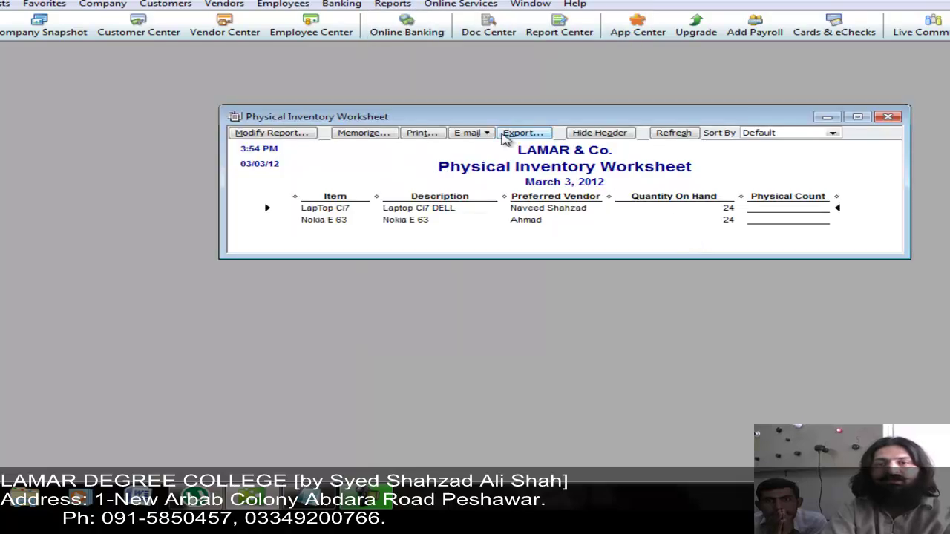
drag(469, 119, 692, 260)
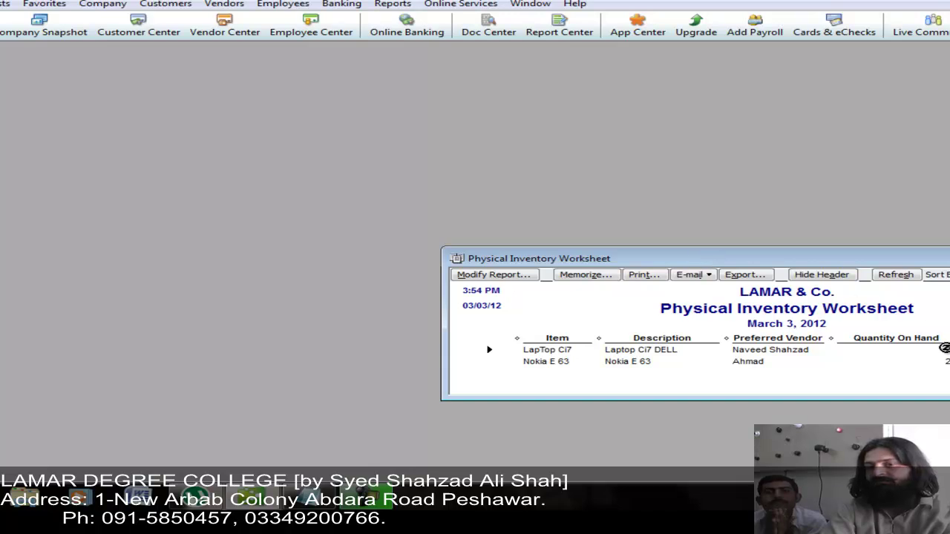
Open the Nokia E 63 item's details from the worksheet and close them with OK.
click(946, 363)
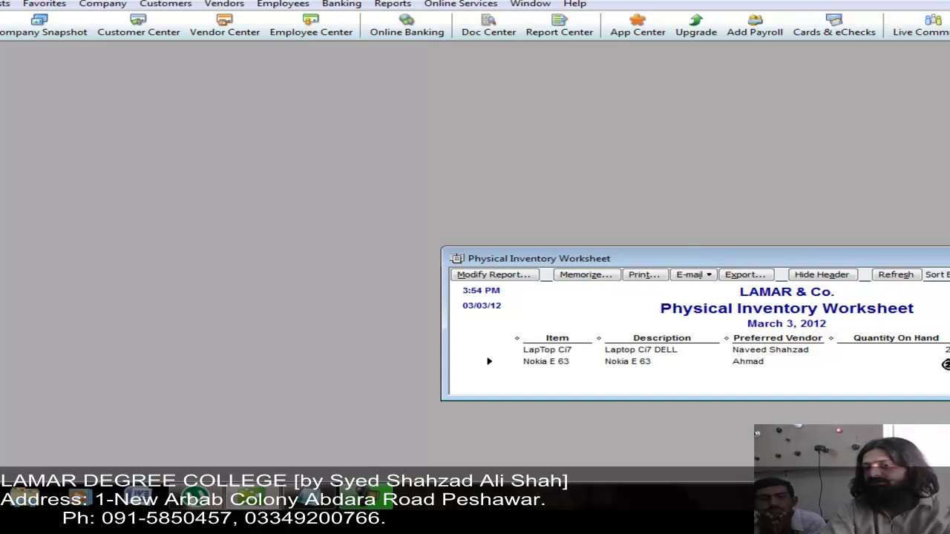
double_click(945, 364)
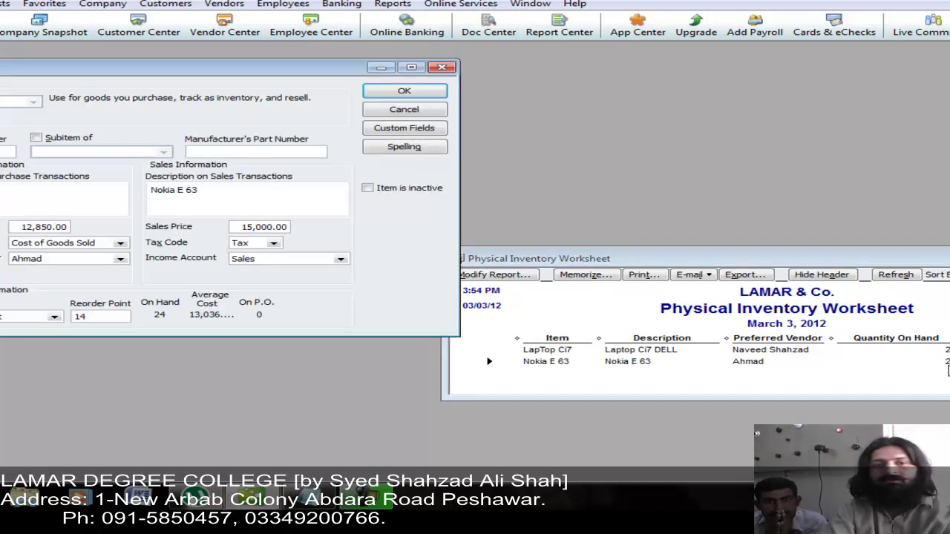
click(427, 93)
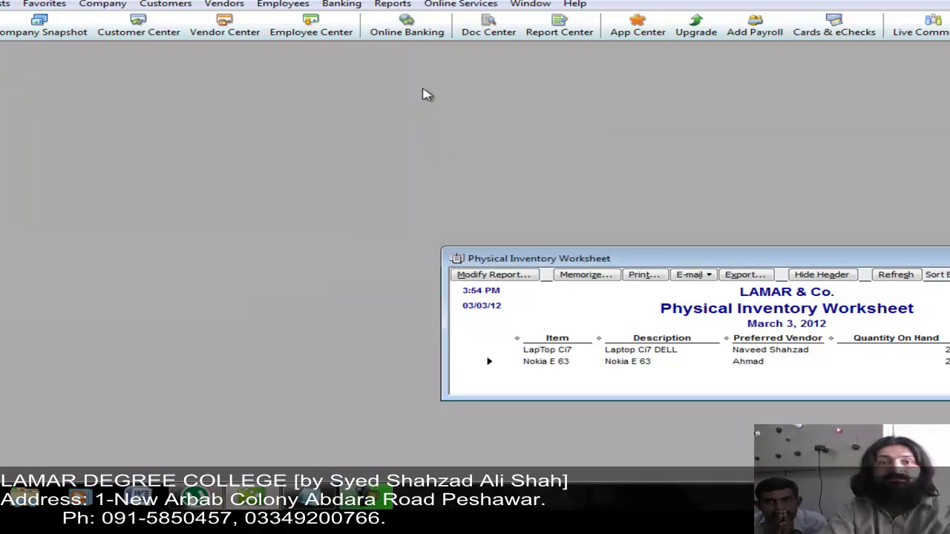
Start a new credit memo and select the returning customer.
click(165, 3)
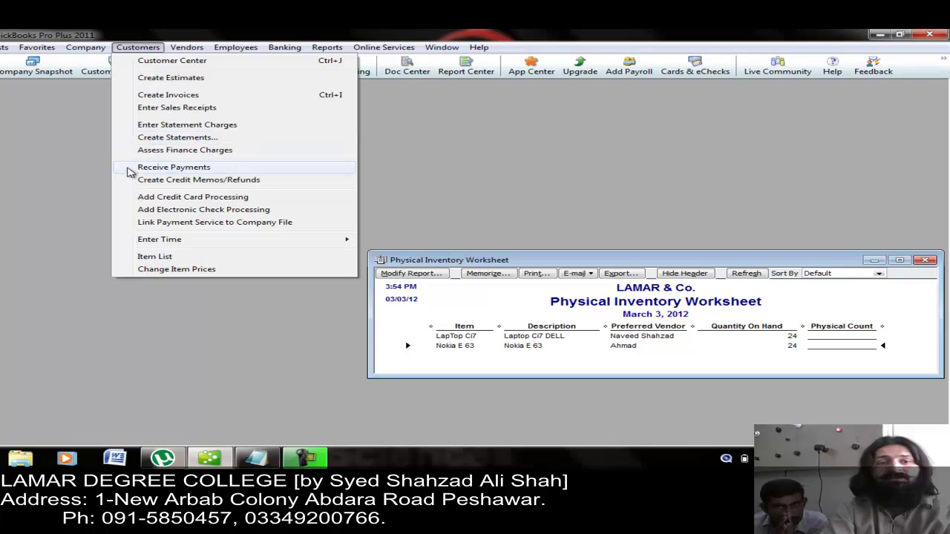
click(152, 182)
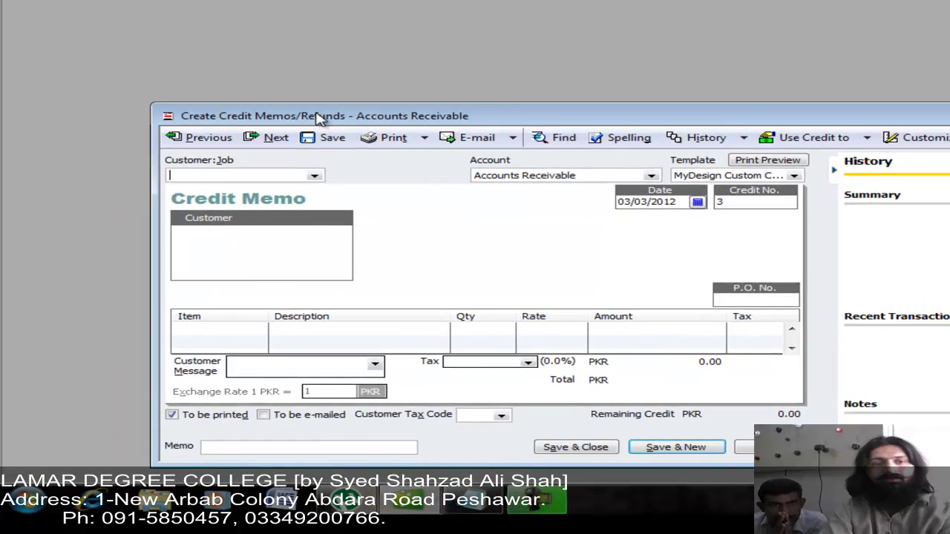
drag(317, 119, 182, 1)
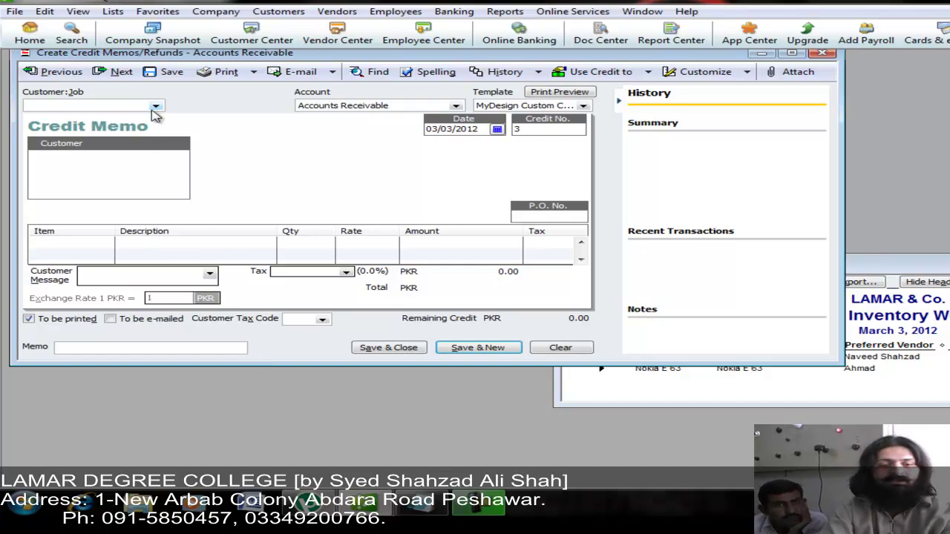
text(Ajab Gul)
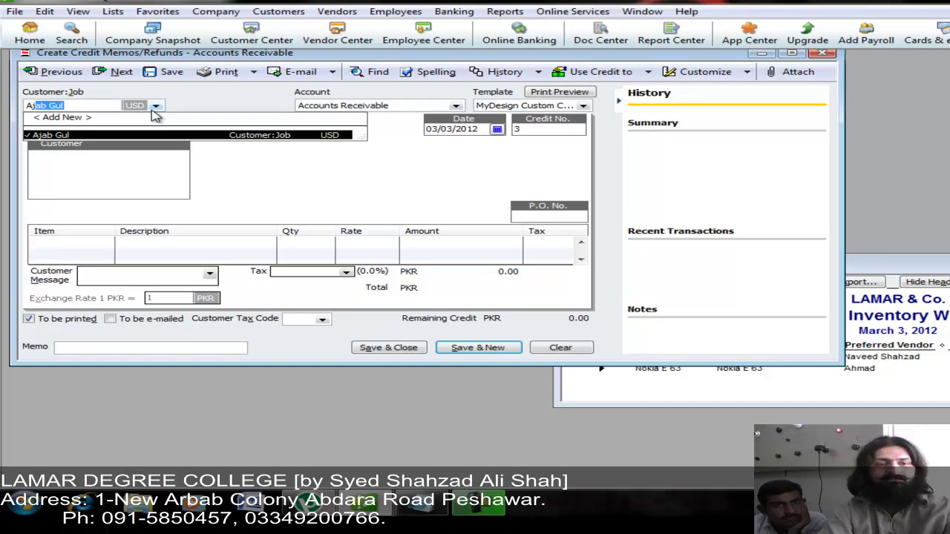
key(Tab)
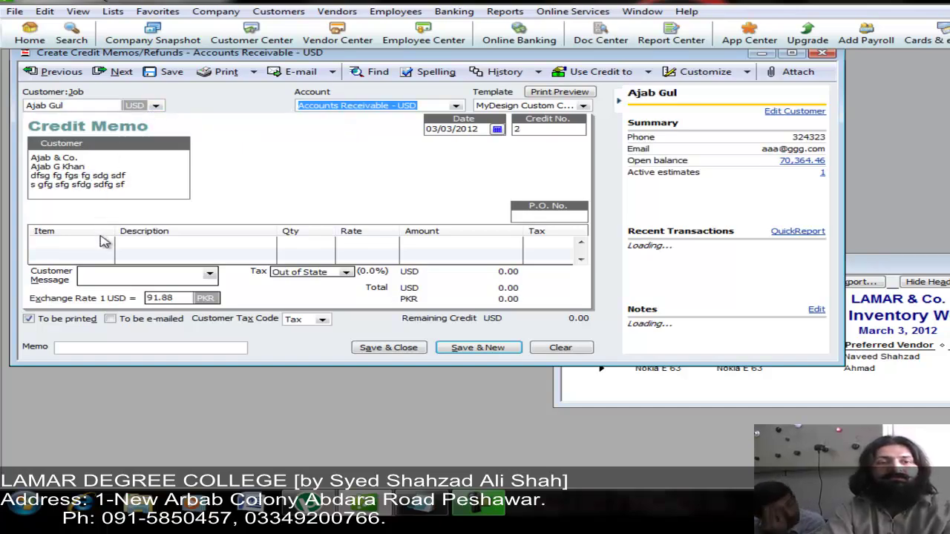
Add 2 Nokia E 63 to the credit memo and check the 91.88 exchange rate.
click(104, 242)
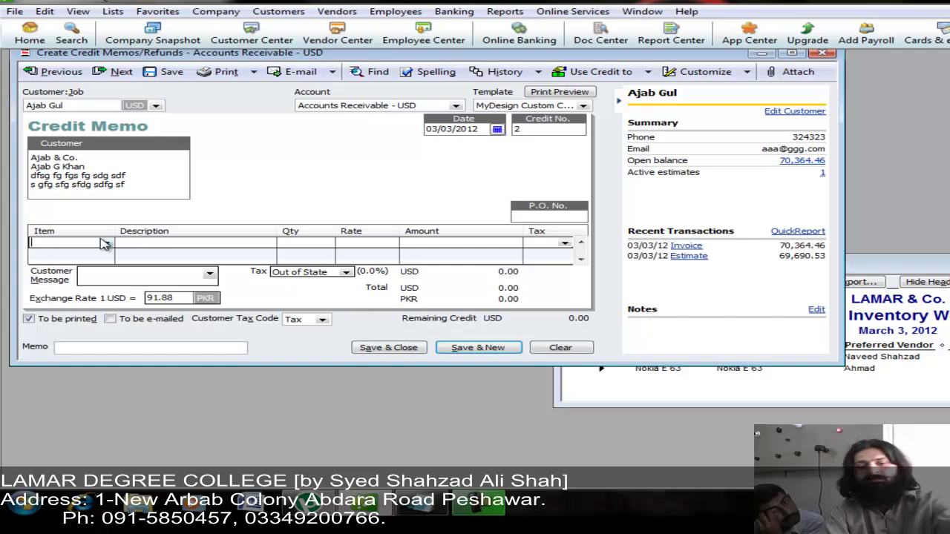
text(Nokia E 63)
key(Tab)
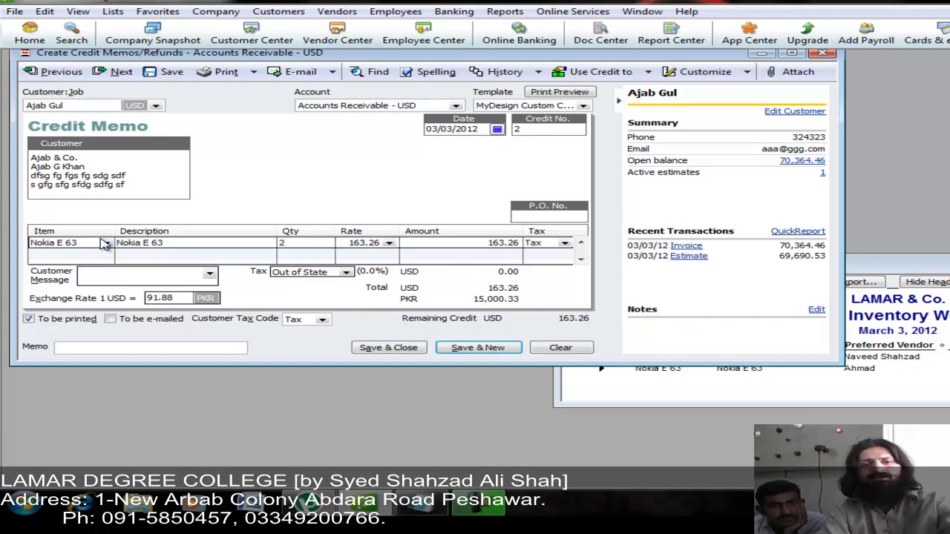
key(Tab)
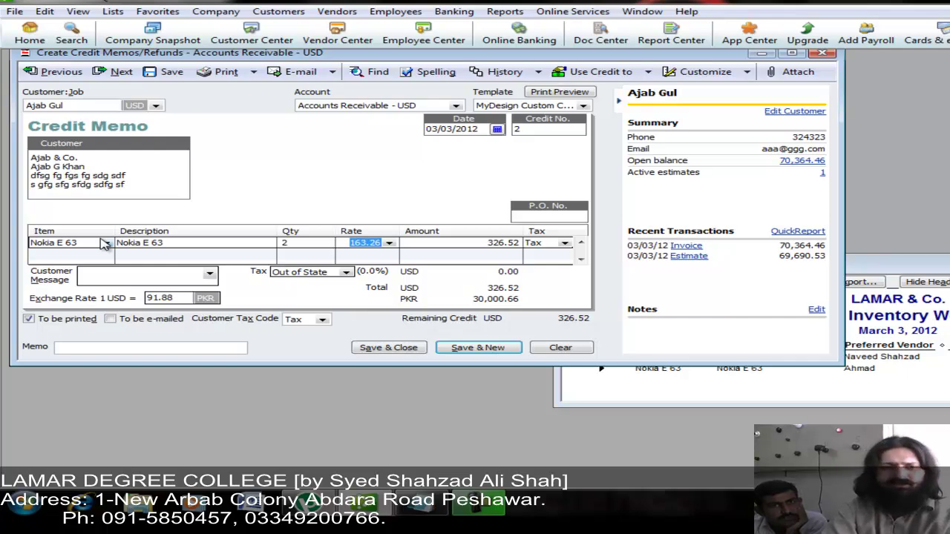
click(181, 298)
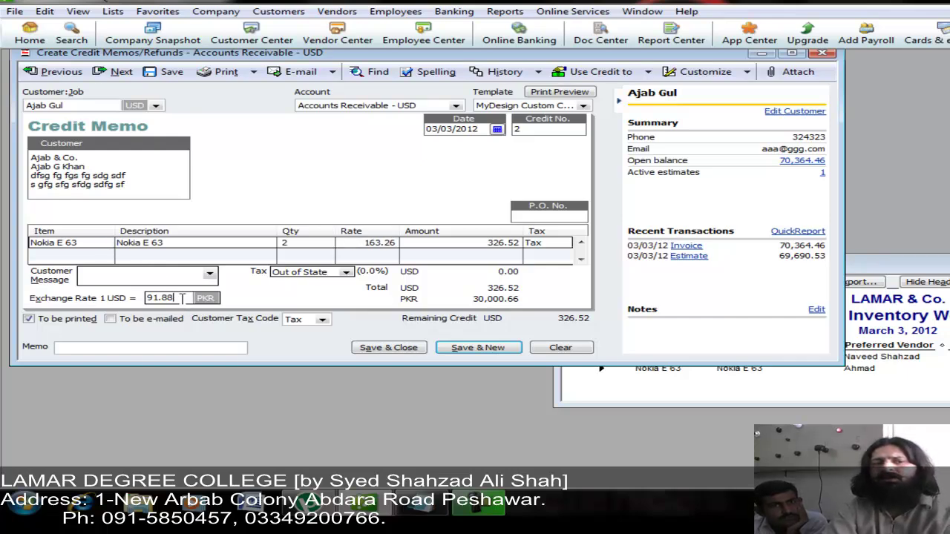
double_click(181, 297)
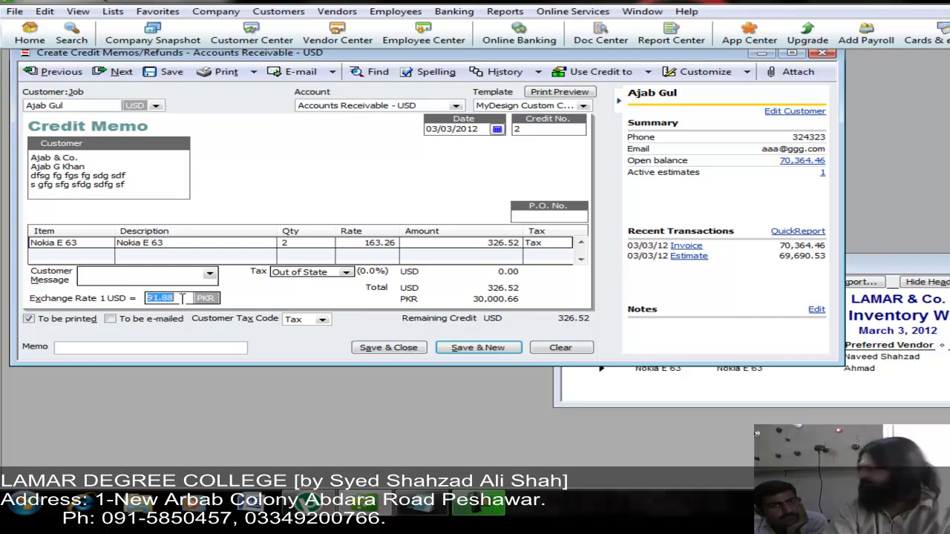
Save the 326.52 USD credit memo, choose Apply to an invoice, and apply it to invoice 1.
click(418, 349)
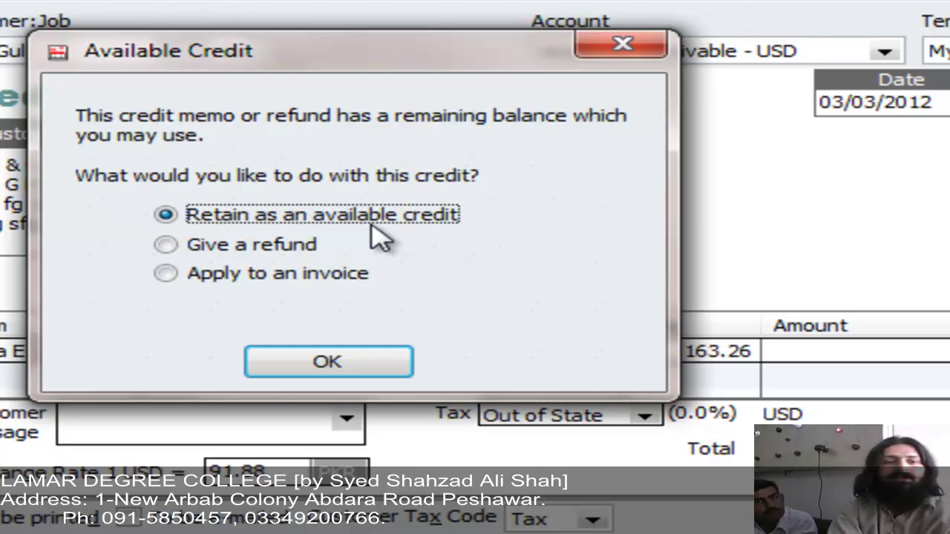
click(273, 244)
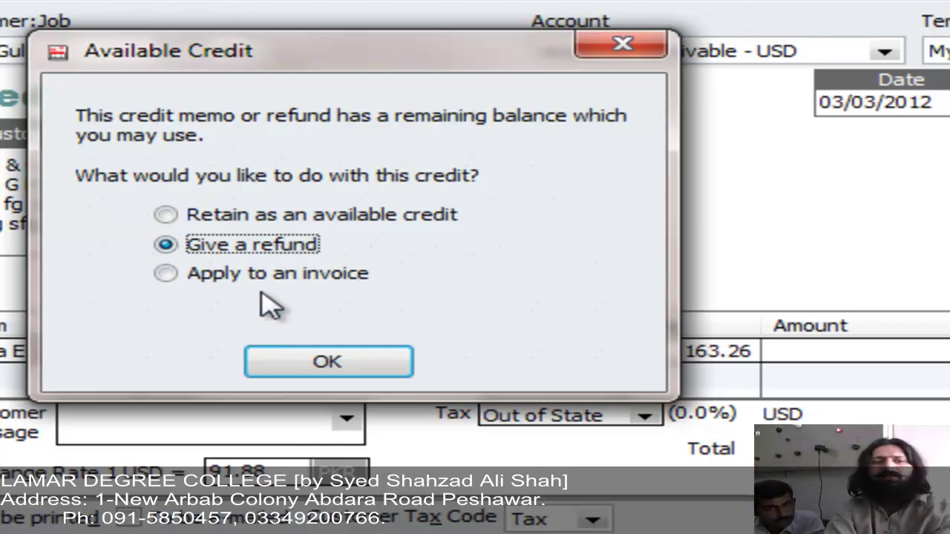
click(266, 274)
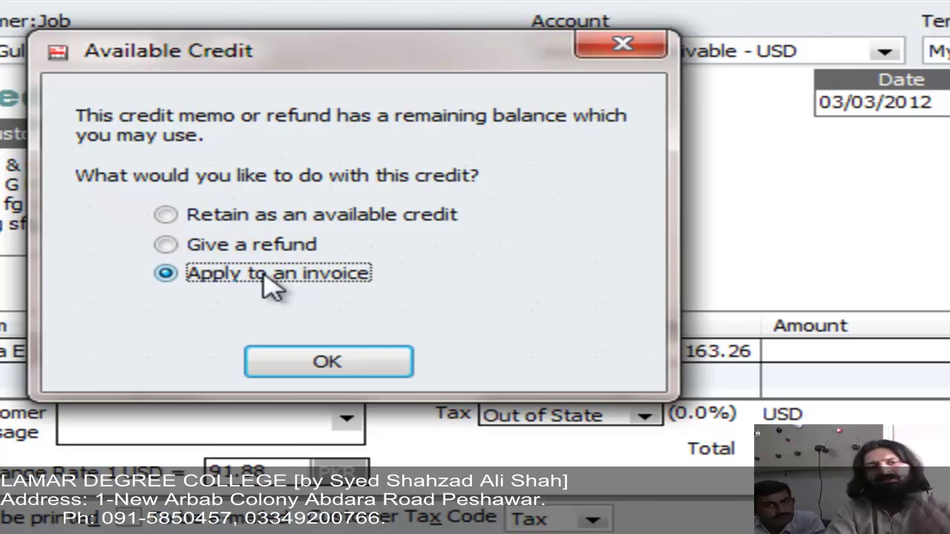
click(314, 361)
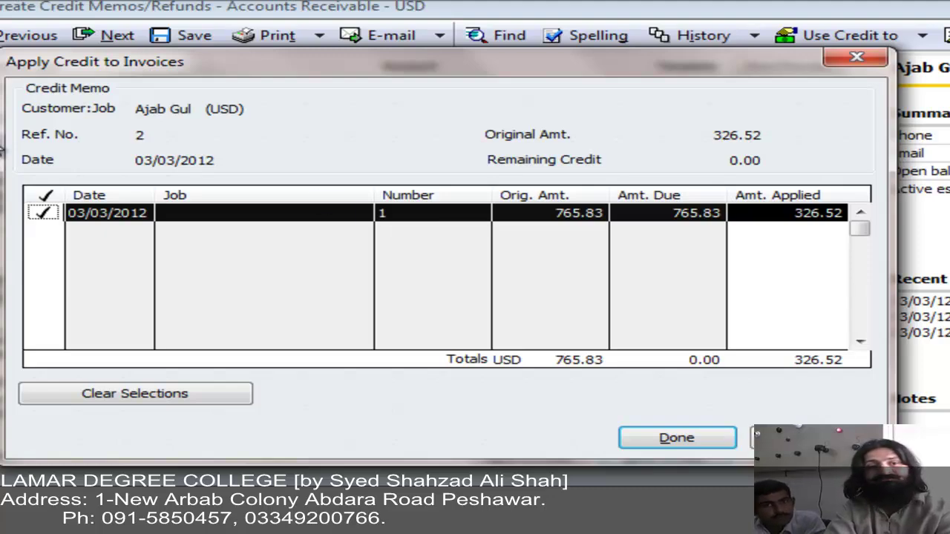
click(691, 444)
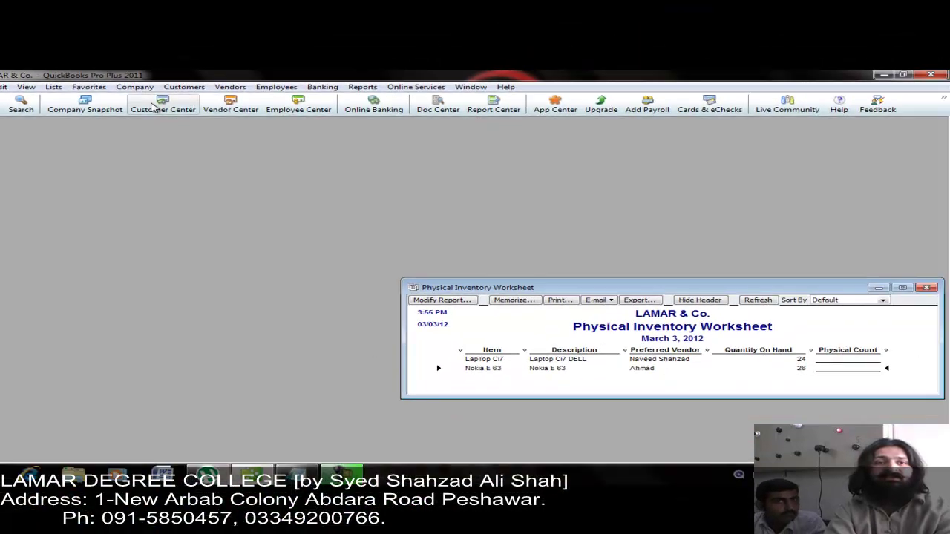
click(154, 109)
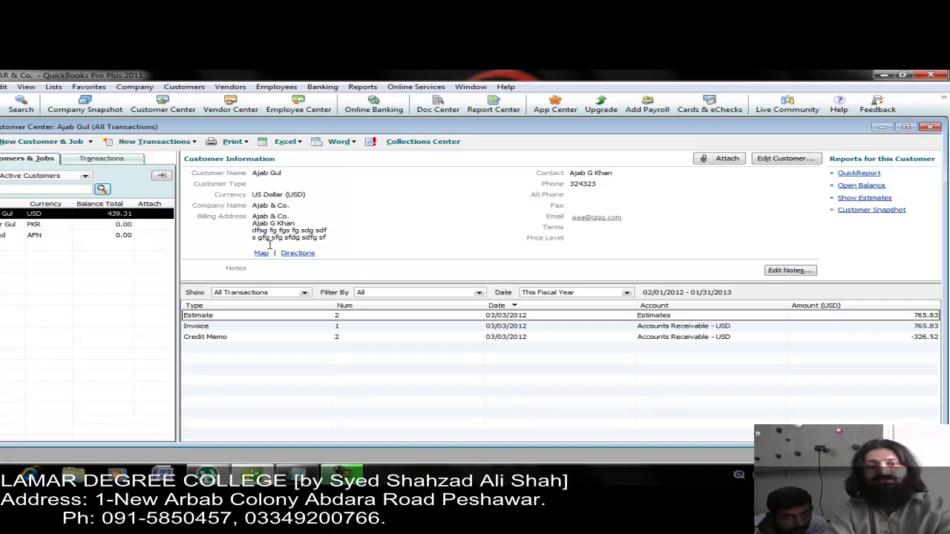
click(437, 327)
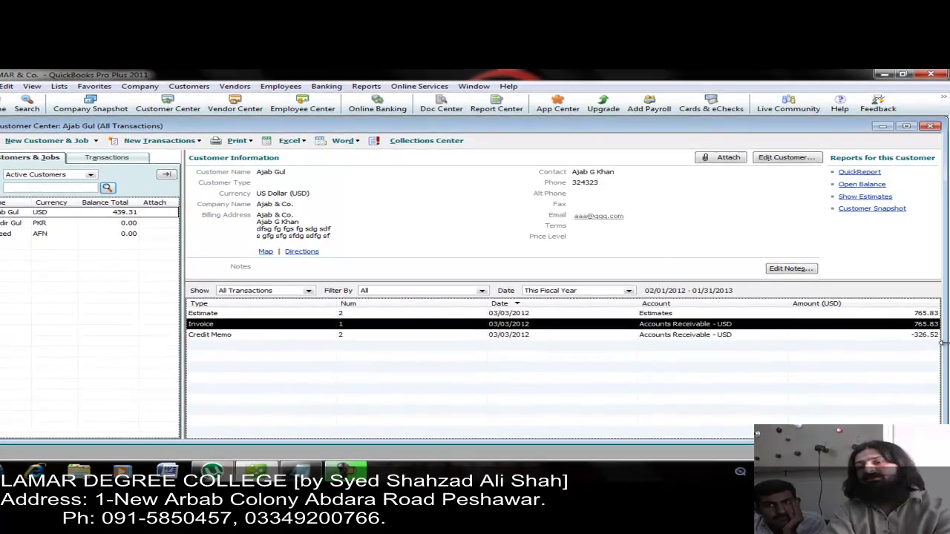
click(929, 338)
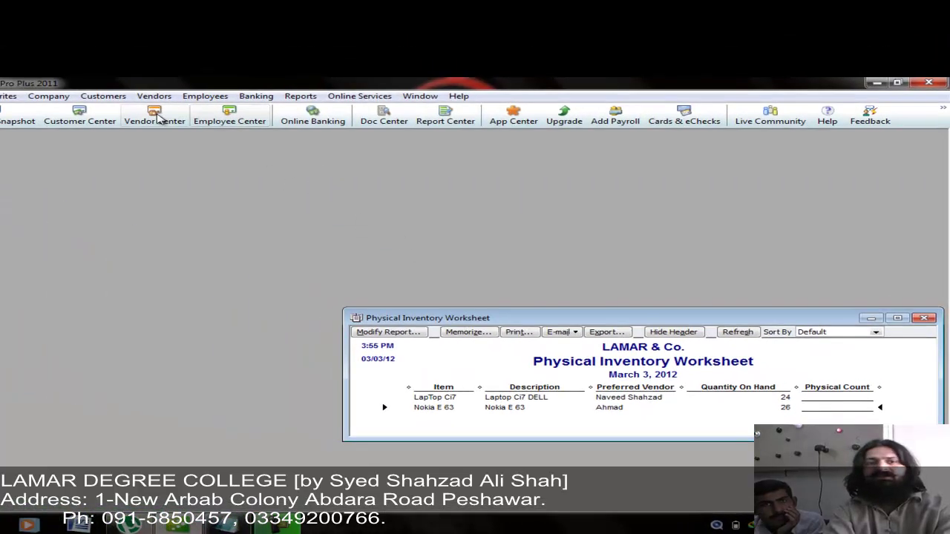
Close the Vendors menu unused, then run the memorized Accountant report 'my exch General Ledger'.
click(152, 96)
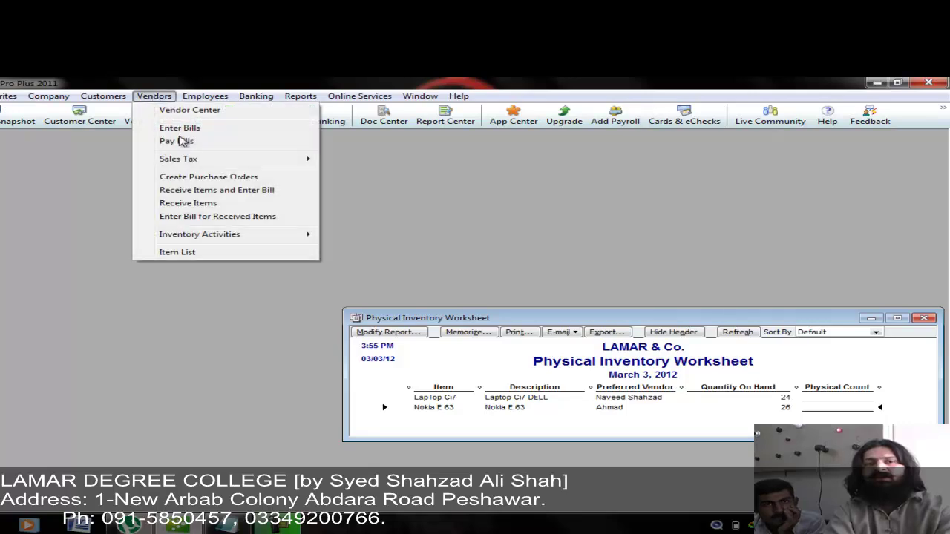
mouse_move(259, 238)
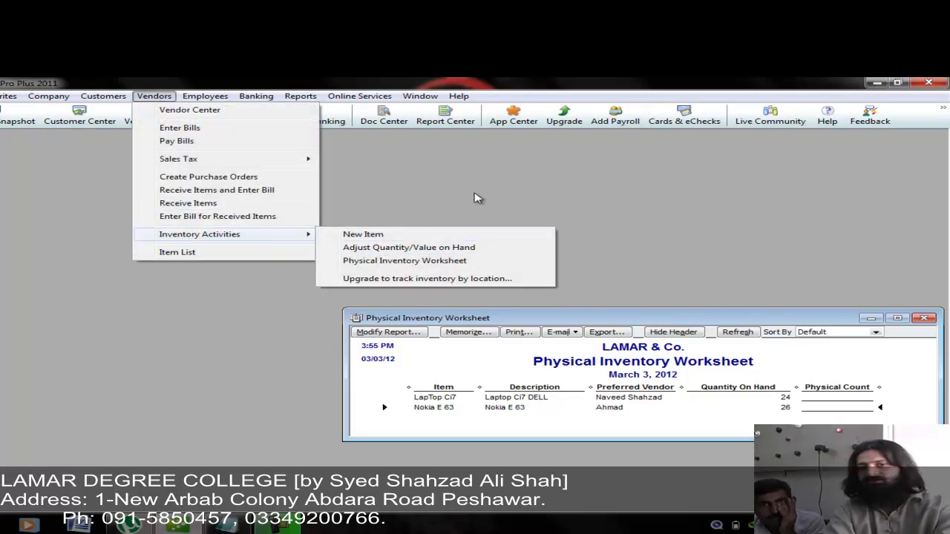
click(478, 198)
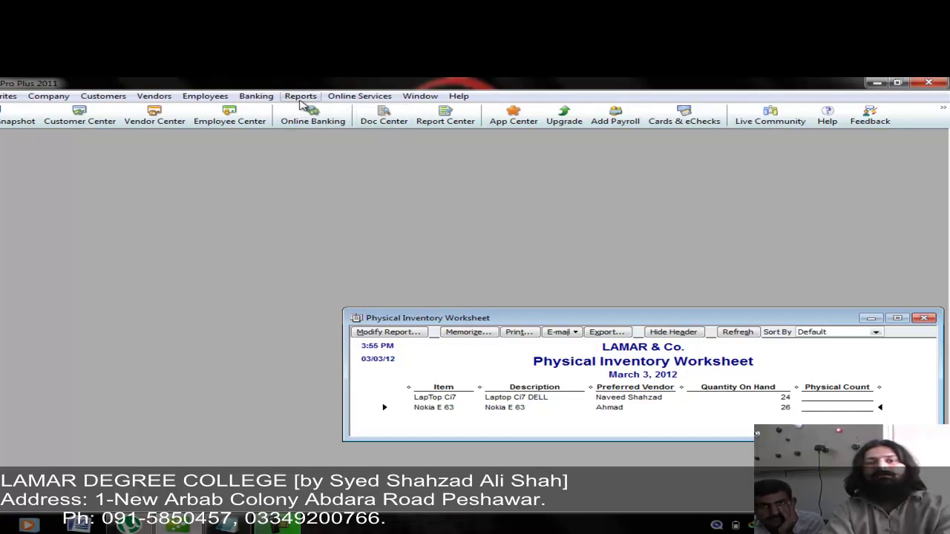
click(300, 98)
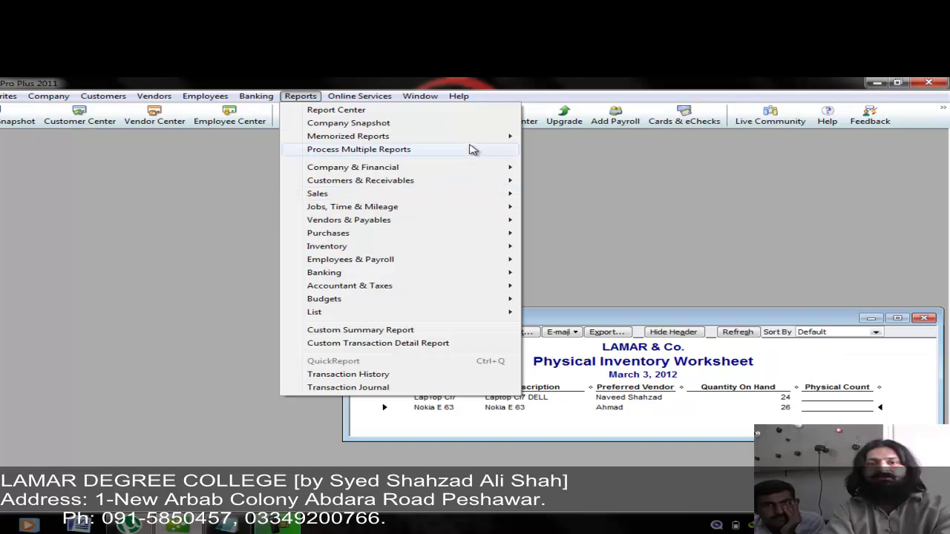
mouse_move(478, 139)
mouse_move(603, 161)
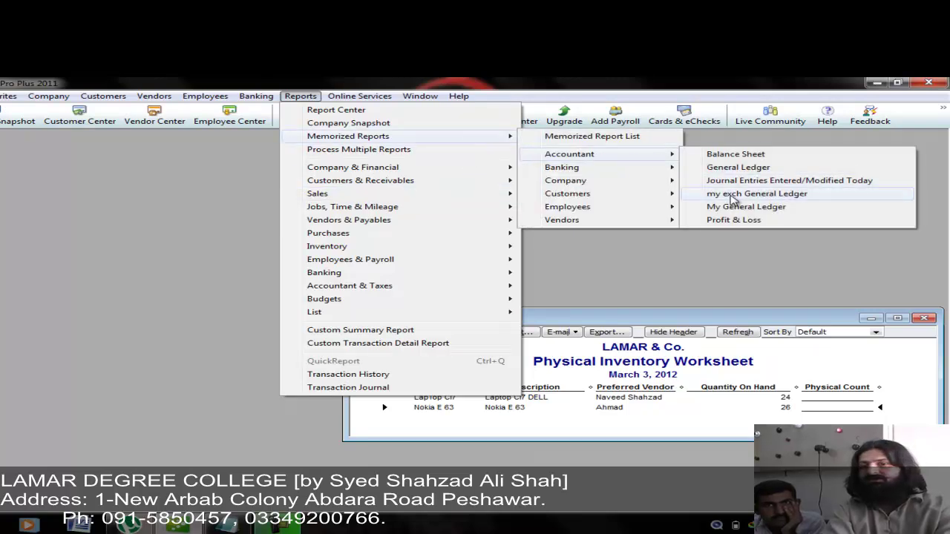
click(732, 196)
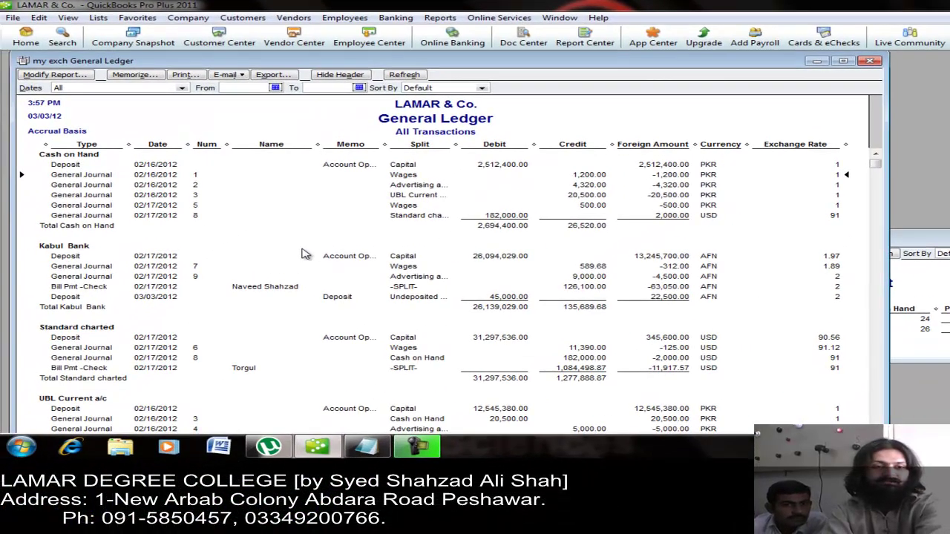
Scroll to the General Ledger's Accounts Receivable and Inventory Asset entries for the credit memo.
scroll(304, 254, down, 10)
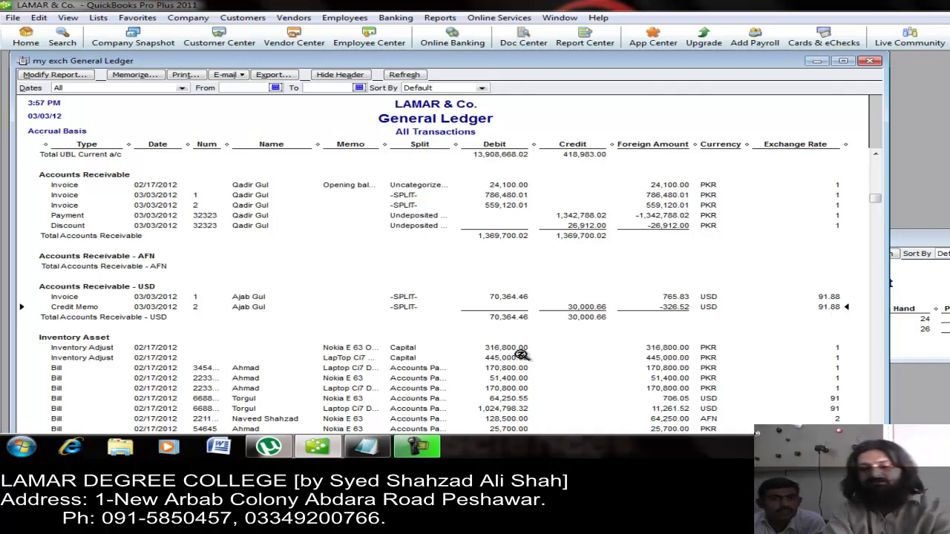
scroll(522, 356, down, 5)
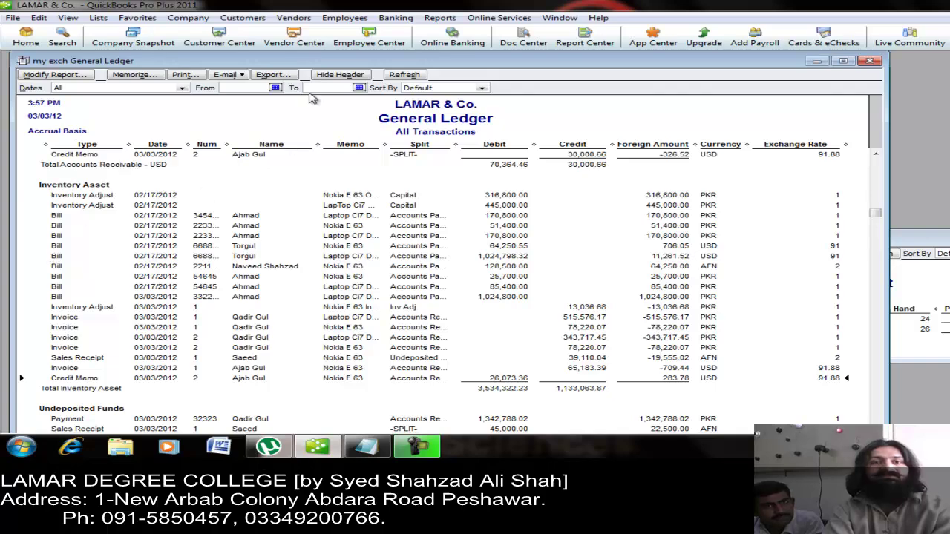
click(293, 17)
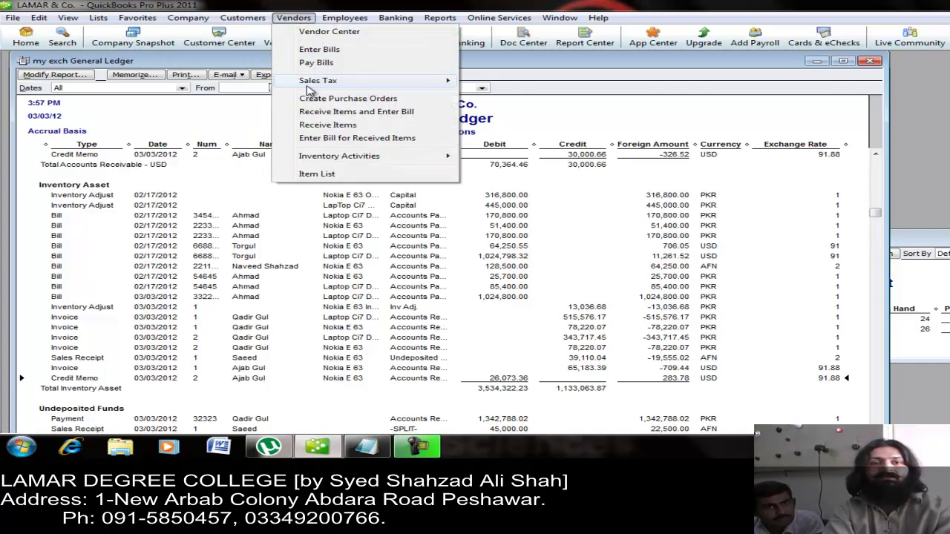
Start a received-items bill from the vendor for 12 Nokia E 63 and 12 LapTop Ci7.
click(355, 112)
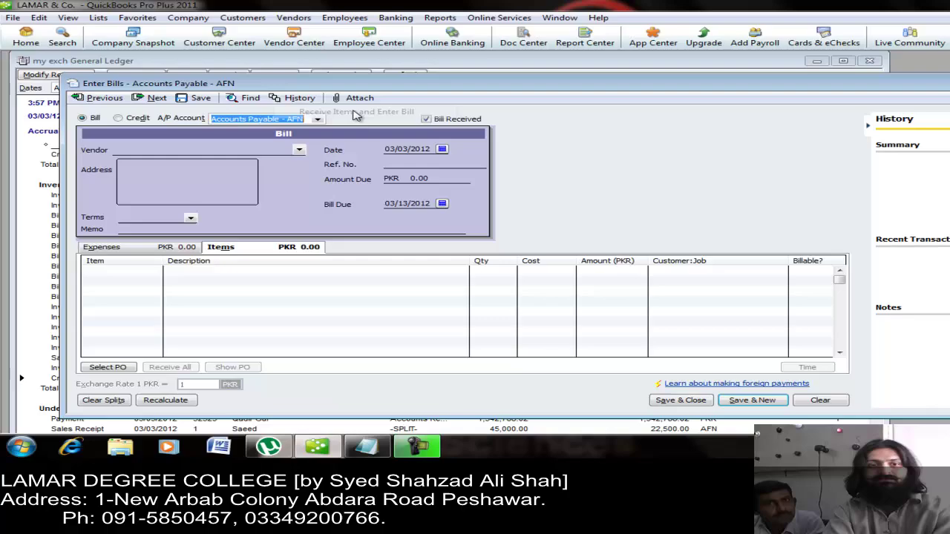
click(298, 149)
click(169, 177)
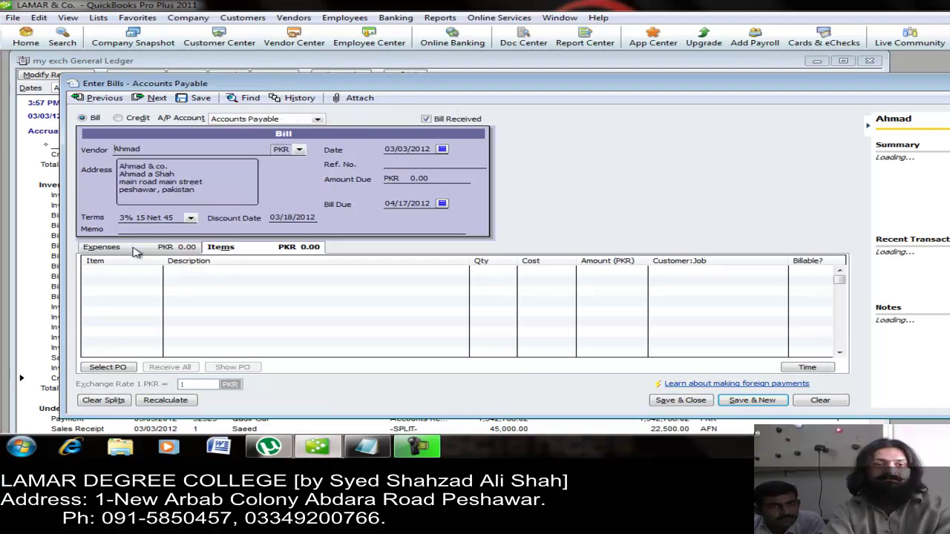
click(144, 272)
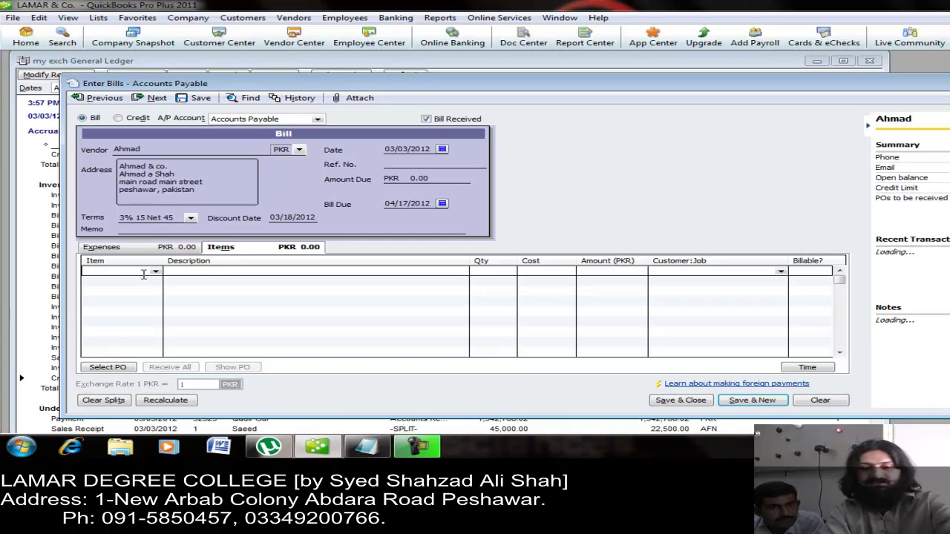
text(N)
key(Tab)
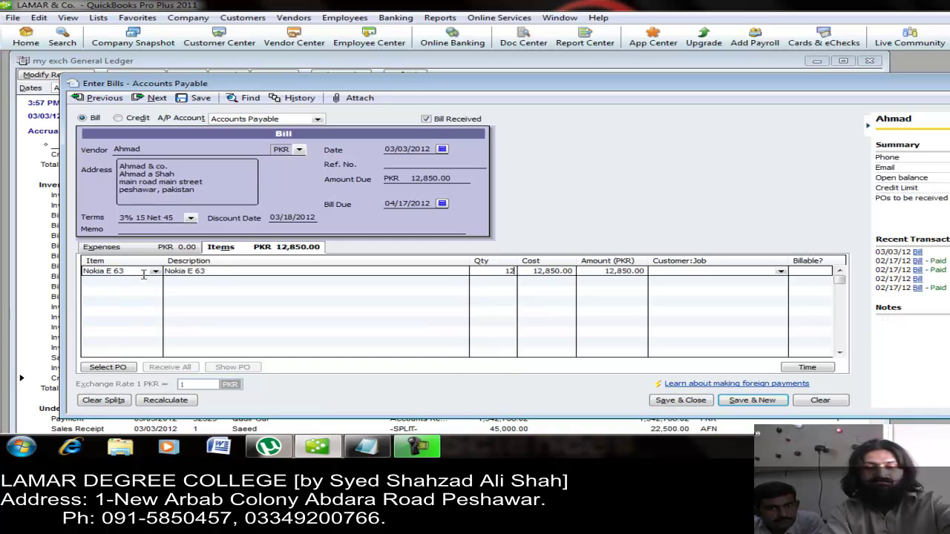
click(100, 282)
text(LapTop Ci7)
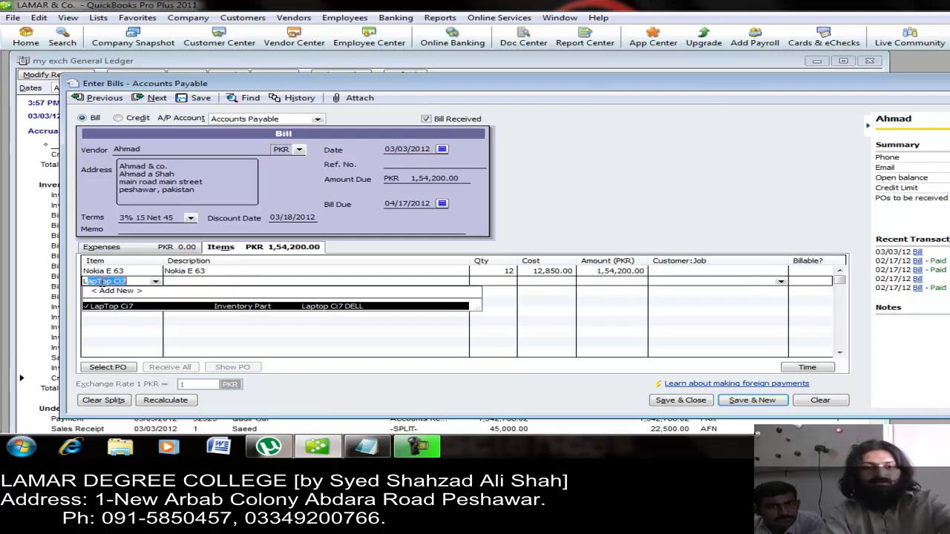
key(Tab)
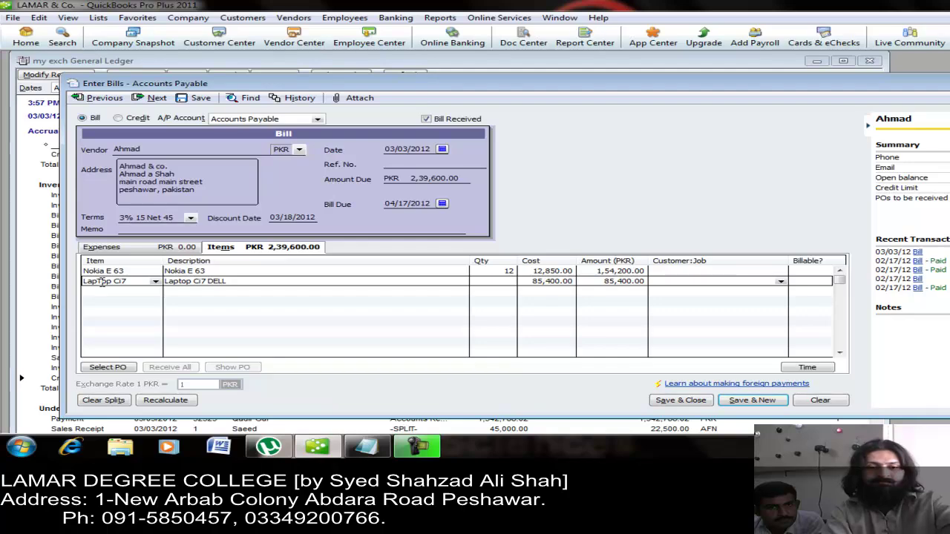
key(Tab)
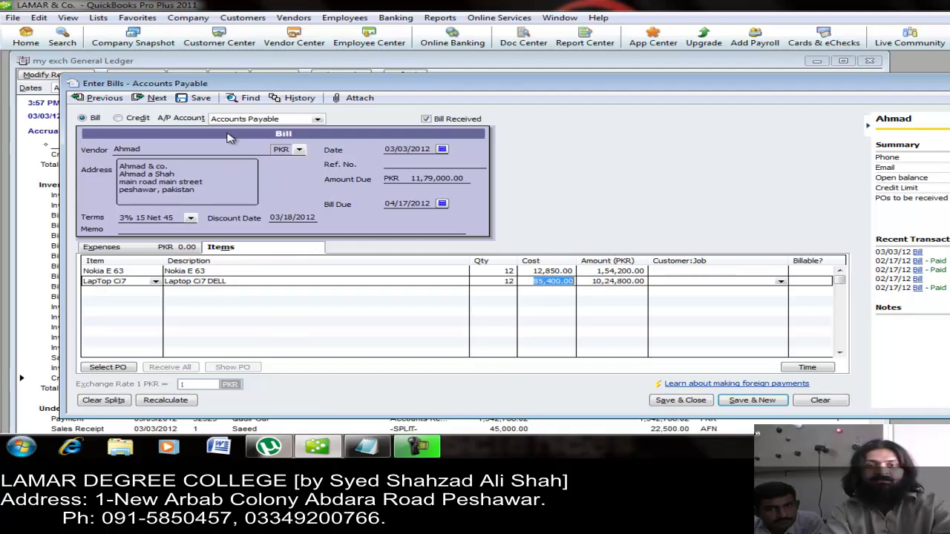
Enter reference number 33344556 and save the PKR 11,79,000.00 bill, accepting the warning.
click(406, 164)
text(3)
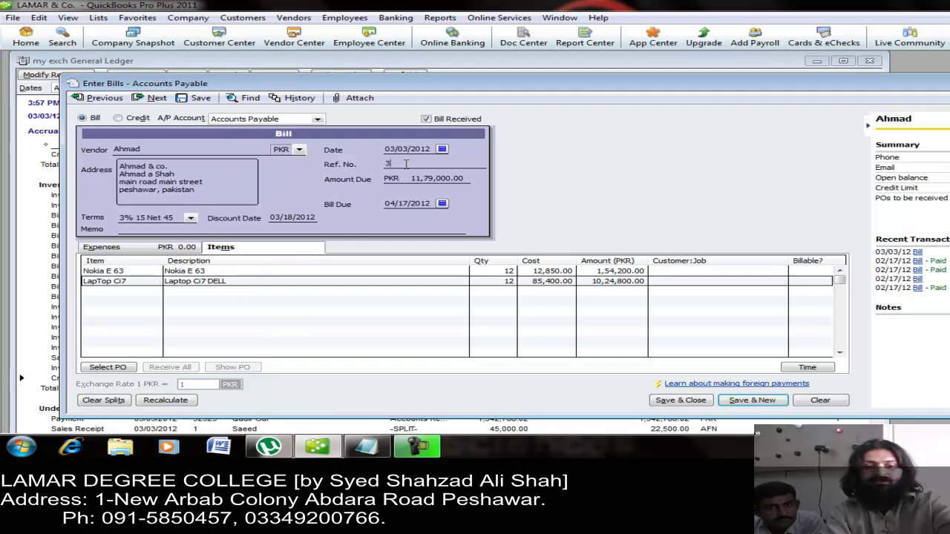
text(3344556)
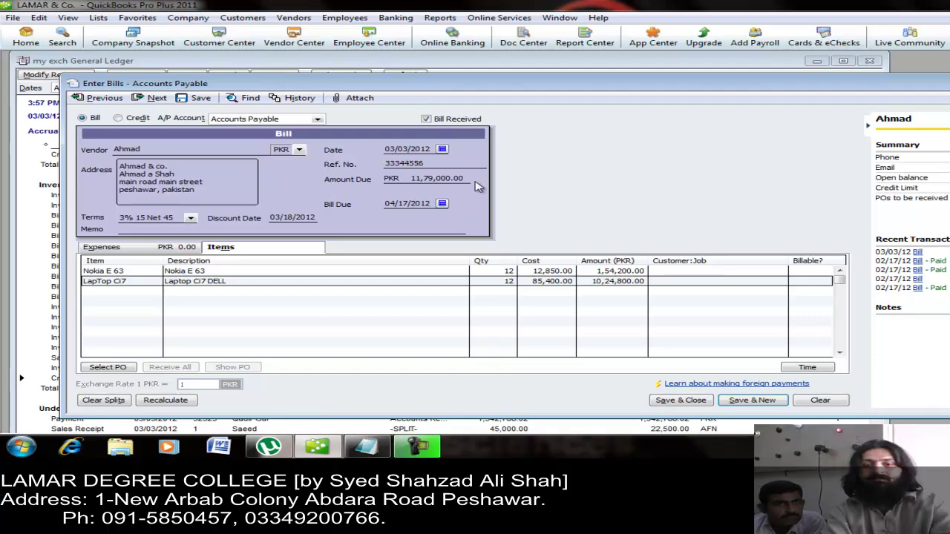
click(681, 402)
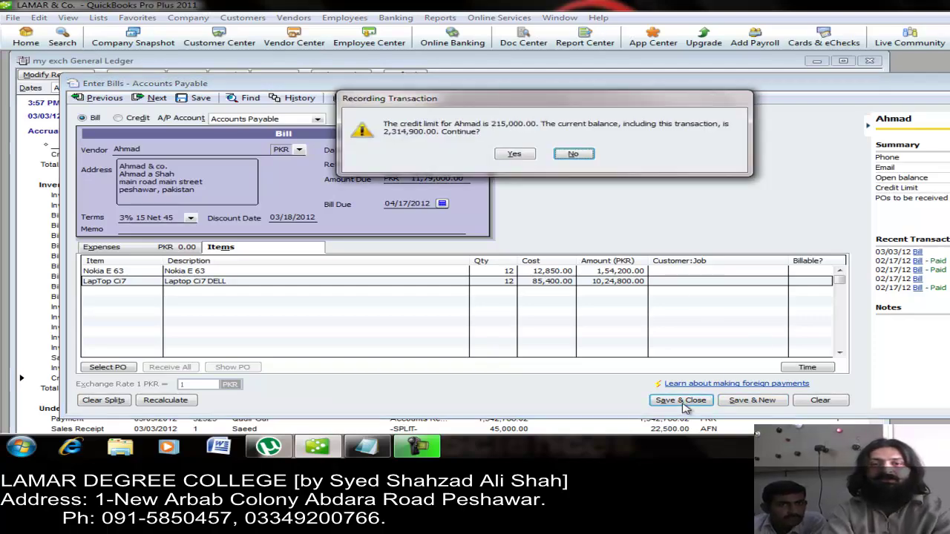
key(y)
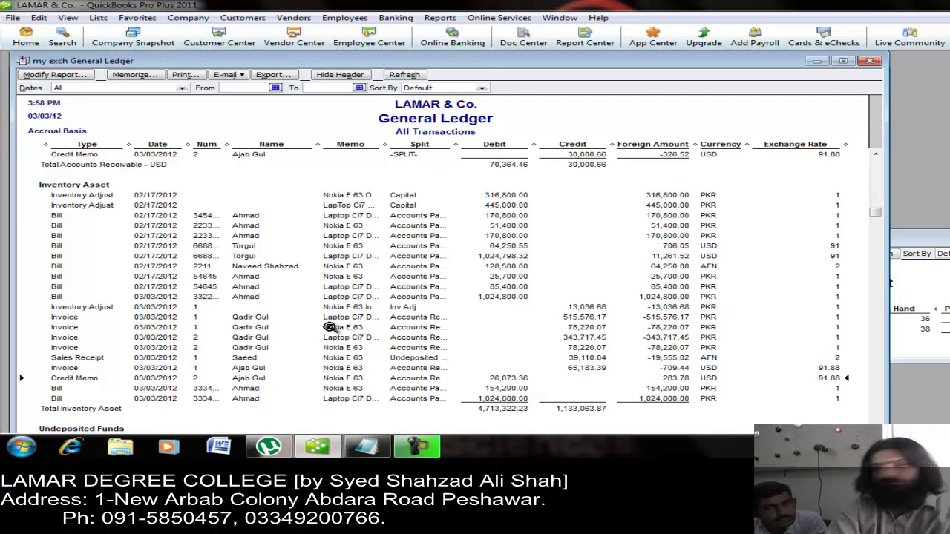
Review the vendor's record in the Vendor Center, then start a new blank received-items bill.
click(296, 40)
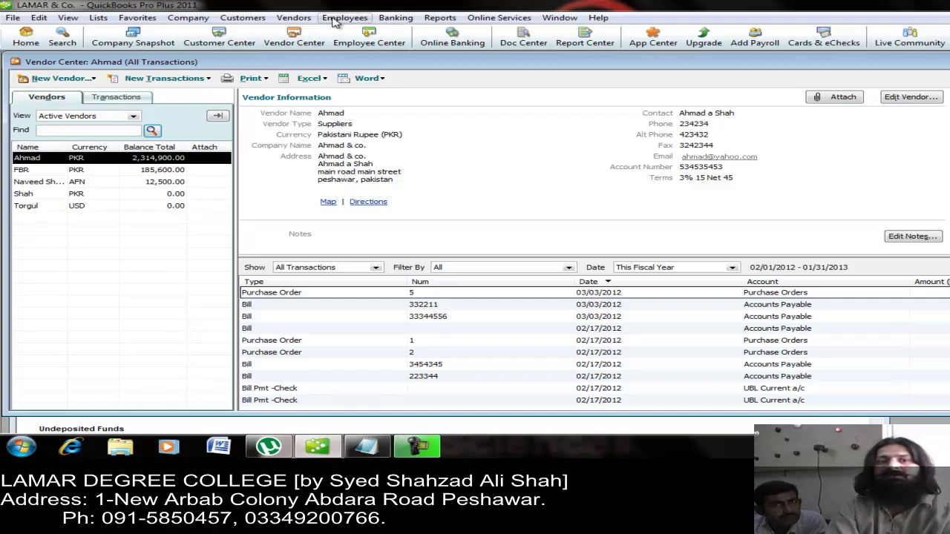
click(293, 19)
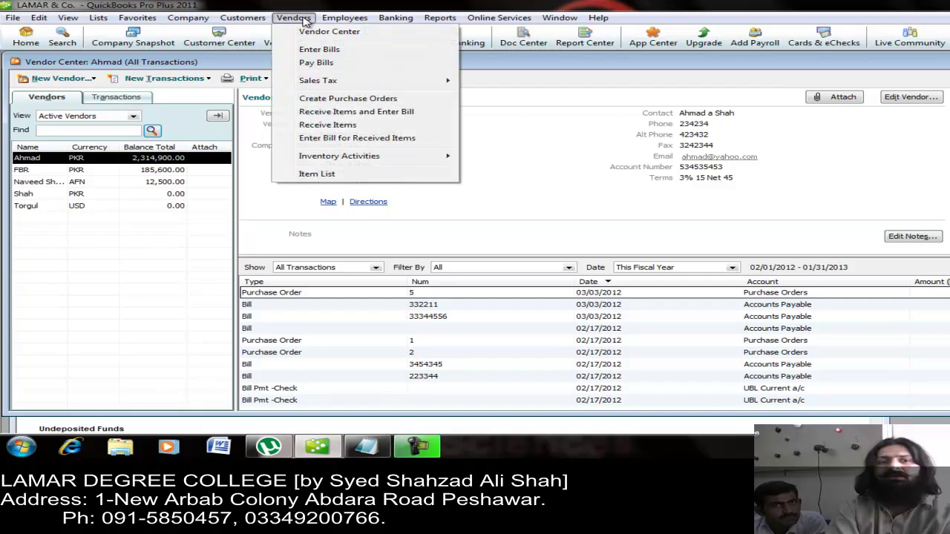
click(326, 112)
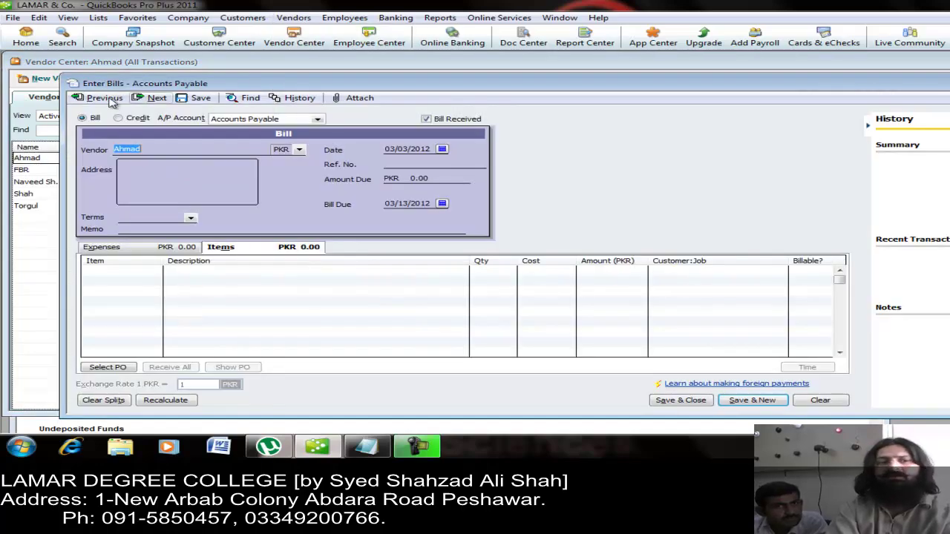
Switch the form to Credit and add 3 Nokia E 63 and 2 LapTop Ci7.
click(127, 117)
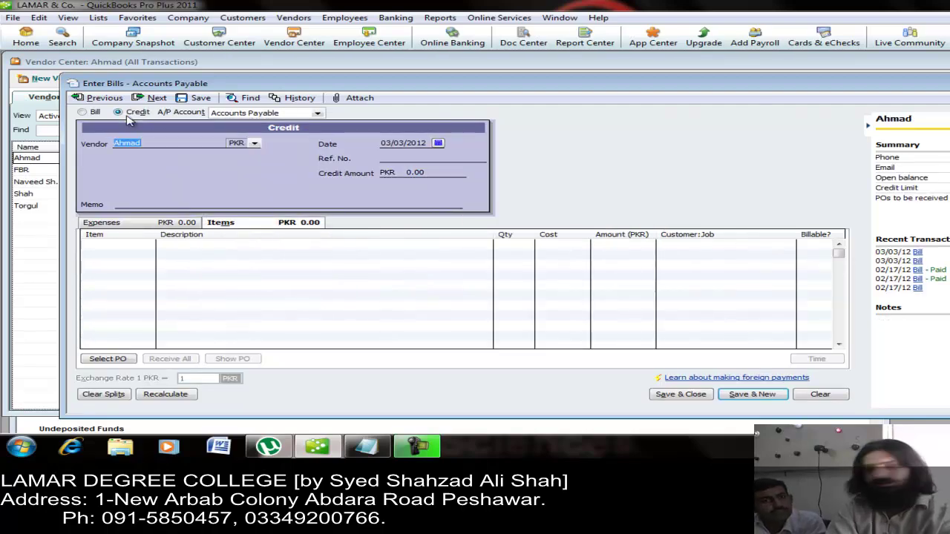
click(127, 117)
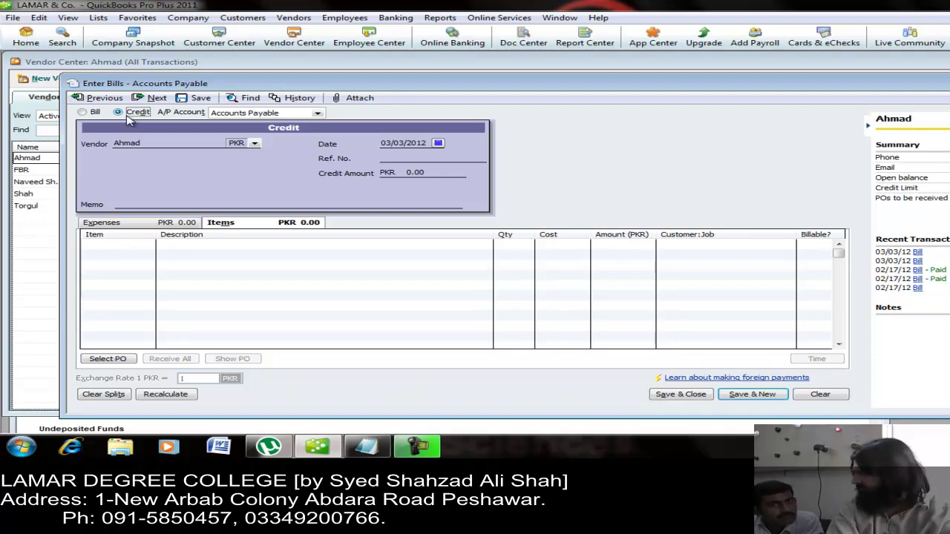
click(121, 246)
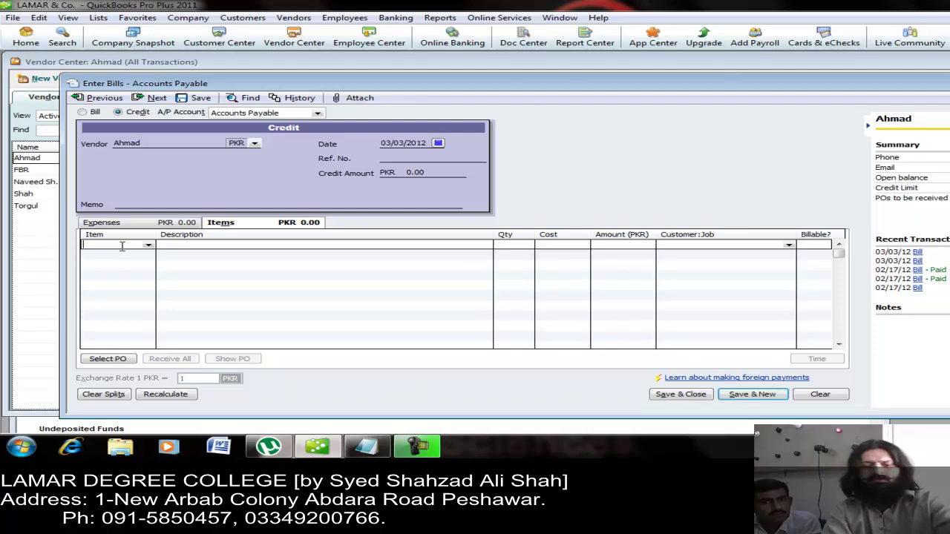
text(Nokia E 63)
key(Return)
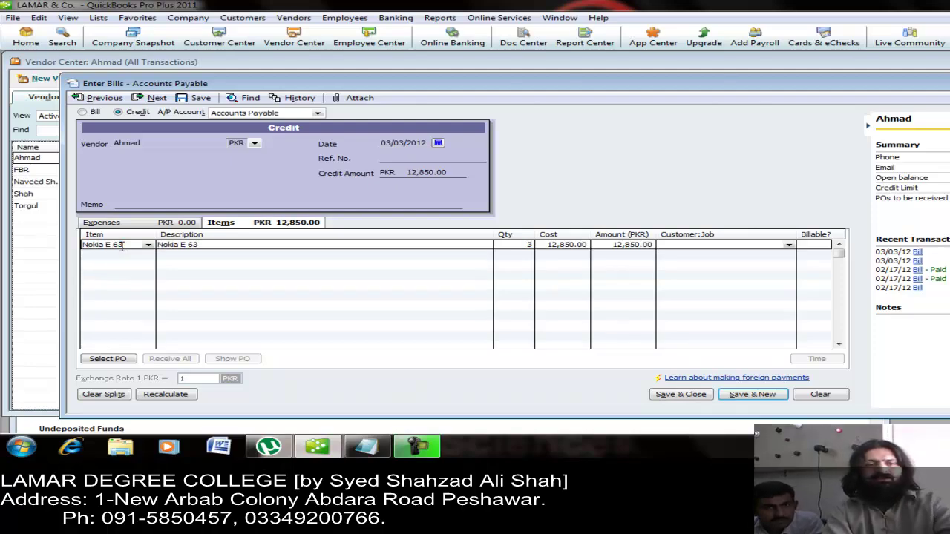
click(109, 254)
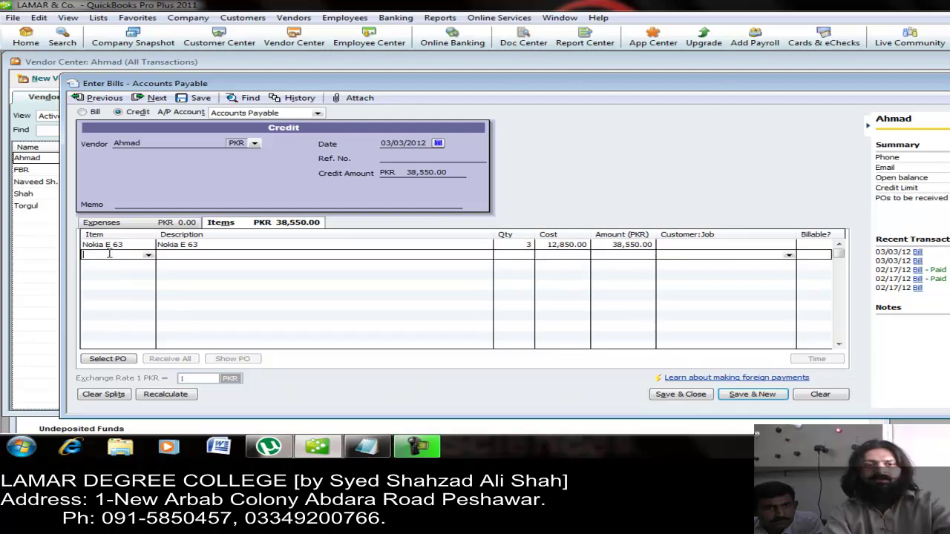
text(l)
key(Tab)
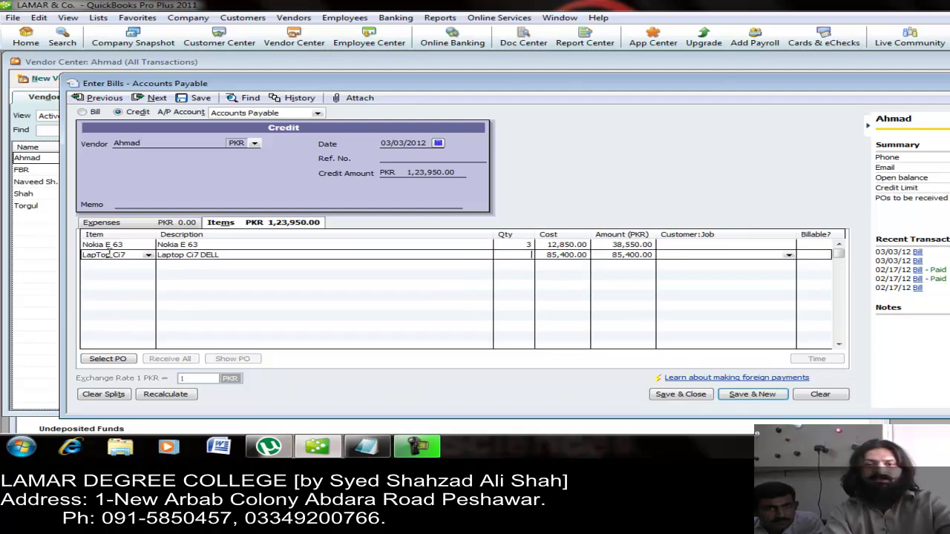
text(2)
key(Tab)
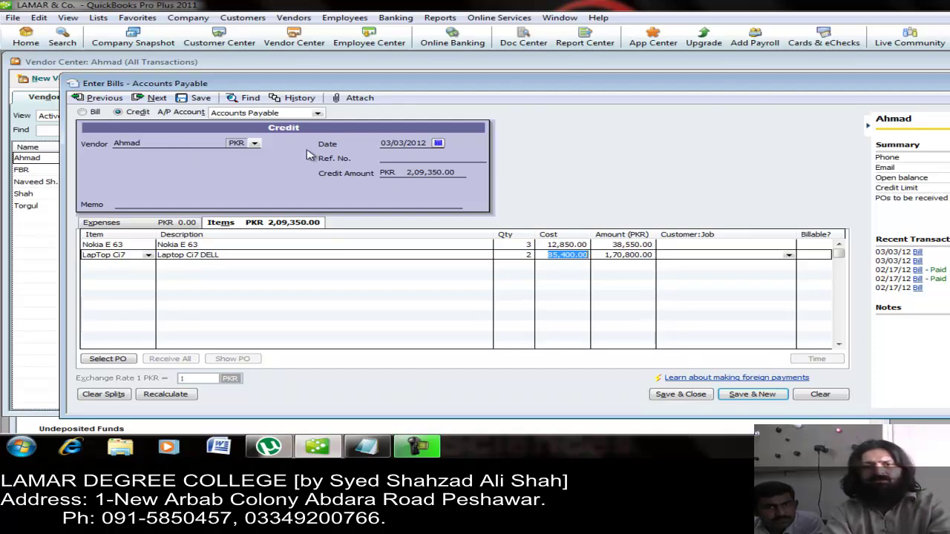
Enter reference 23232, save the PKR 2,09,350.00 vendor credit, and close the Vendor Center.
click(386, 157)
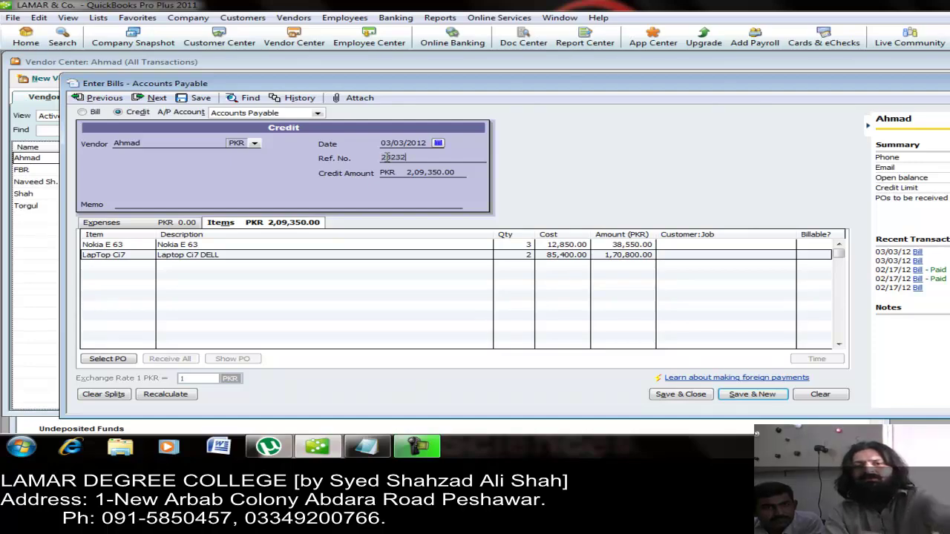
click(681, 394)
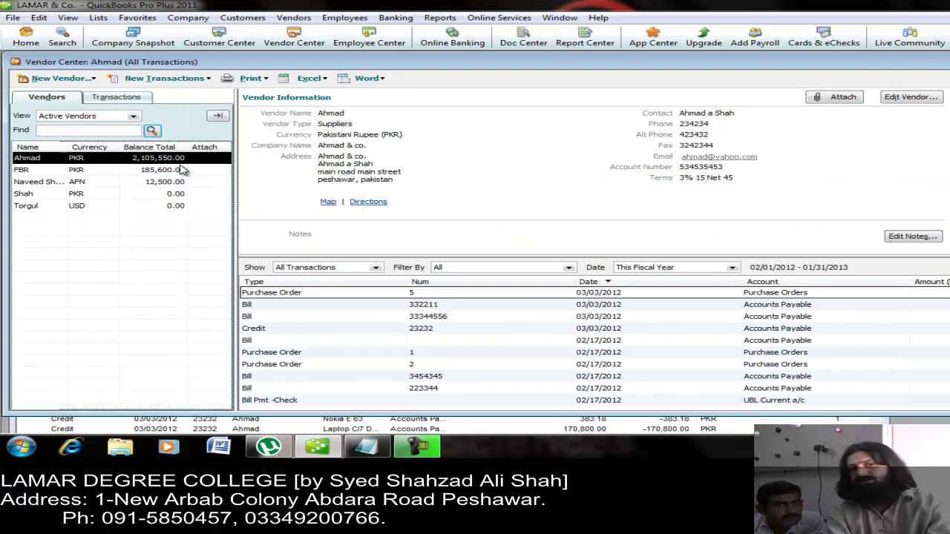
key(Escape)
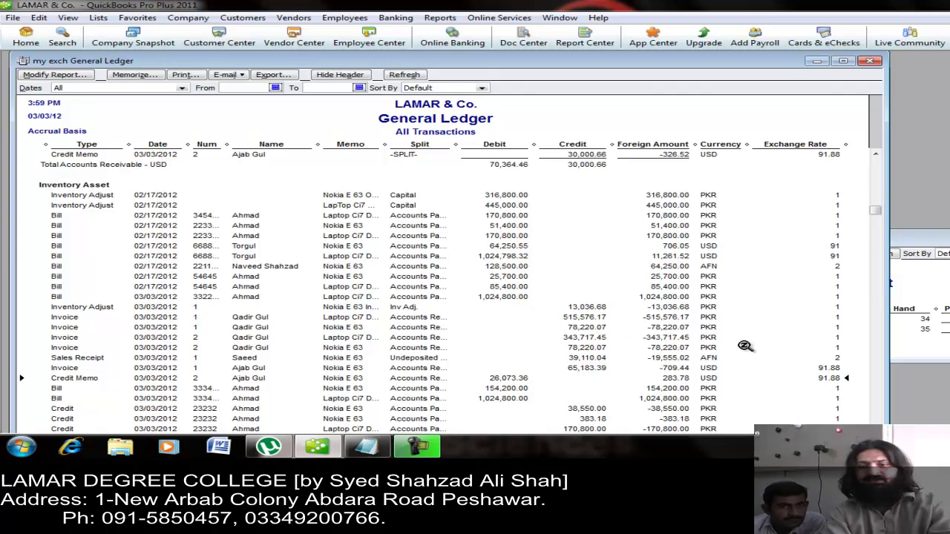
Check the new vendor credit lines in the General Ledger, then close the report.
scroll(512, 358, down, 3)
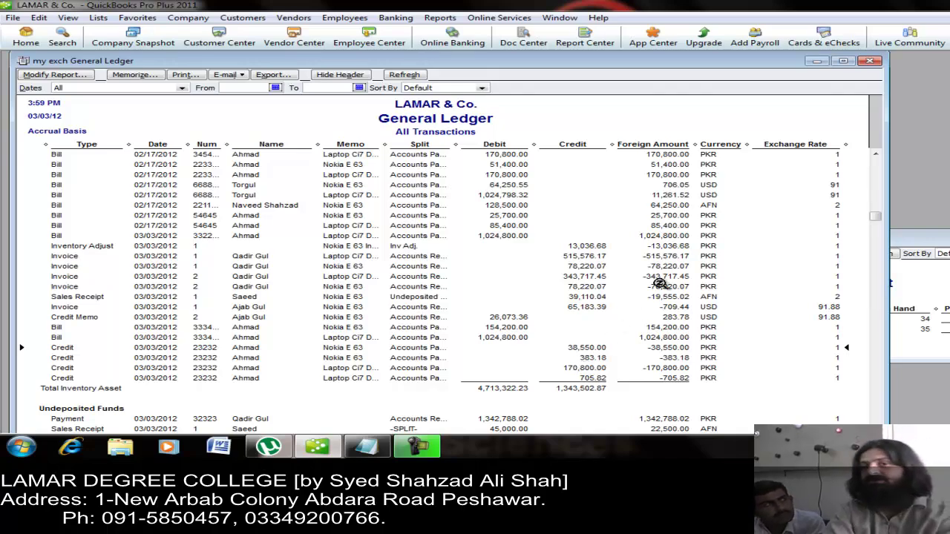
click(873, 62)
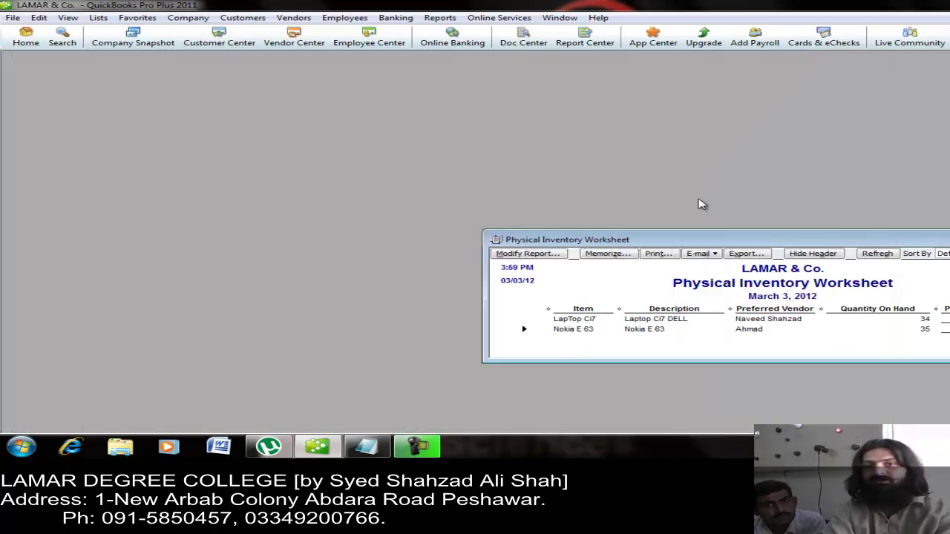
click(454, 17)
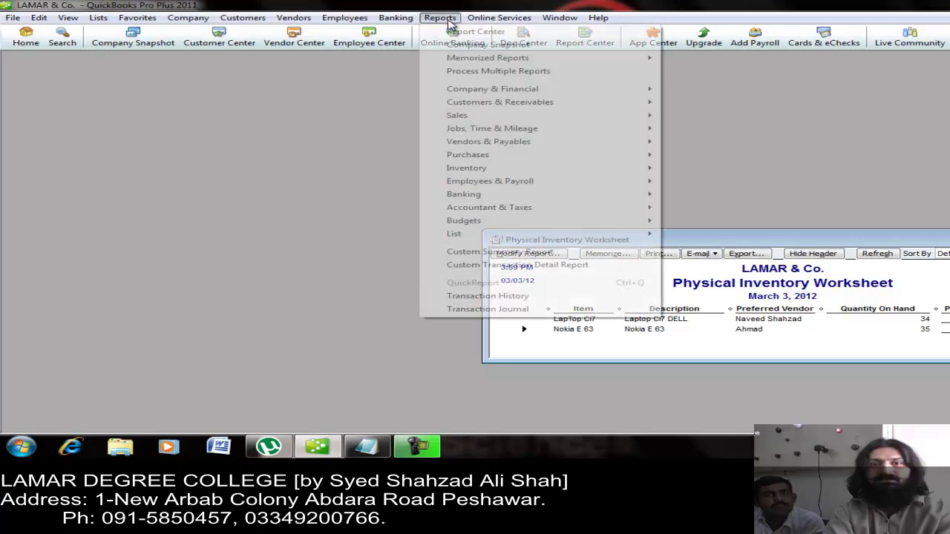
mouse_move(589, 208)
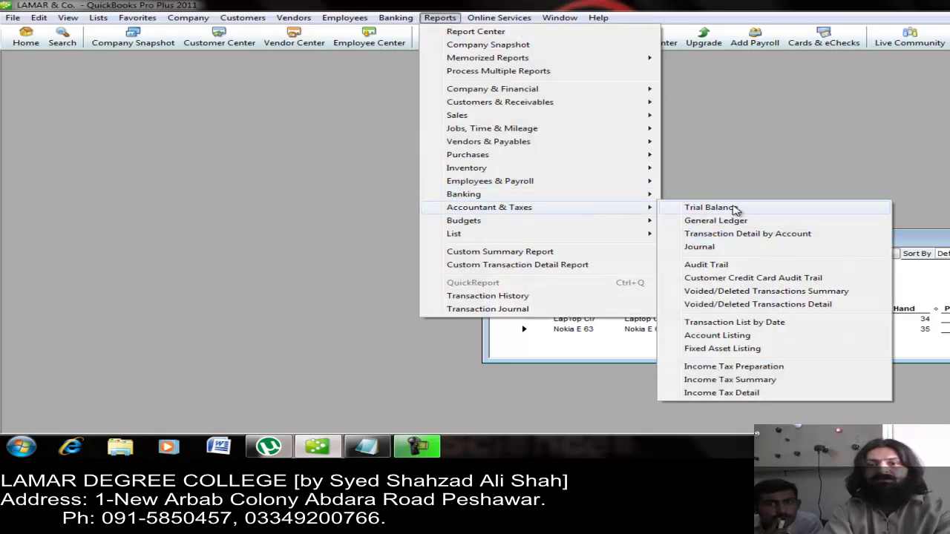
click(733, 207)
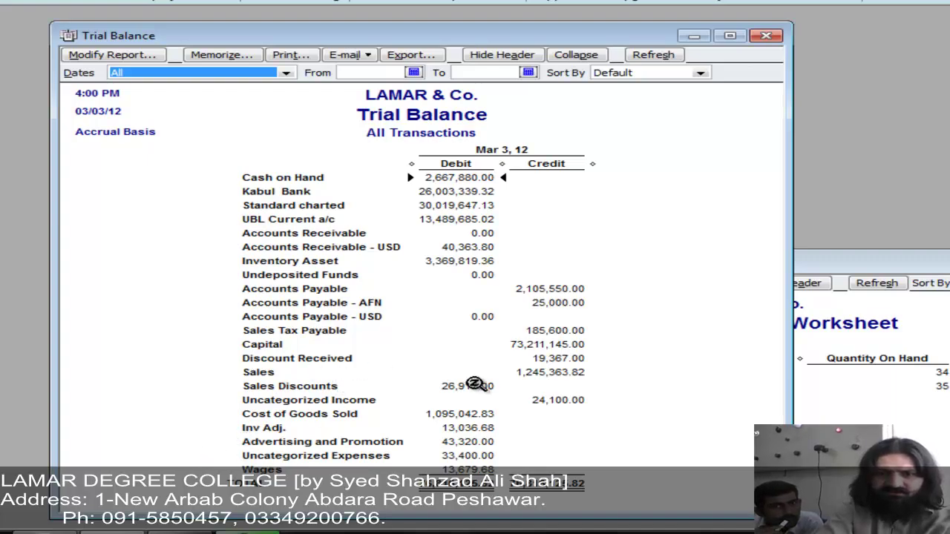
double_click(570, 360)
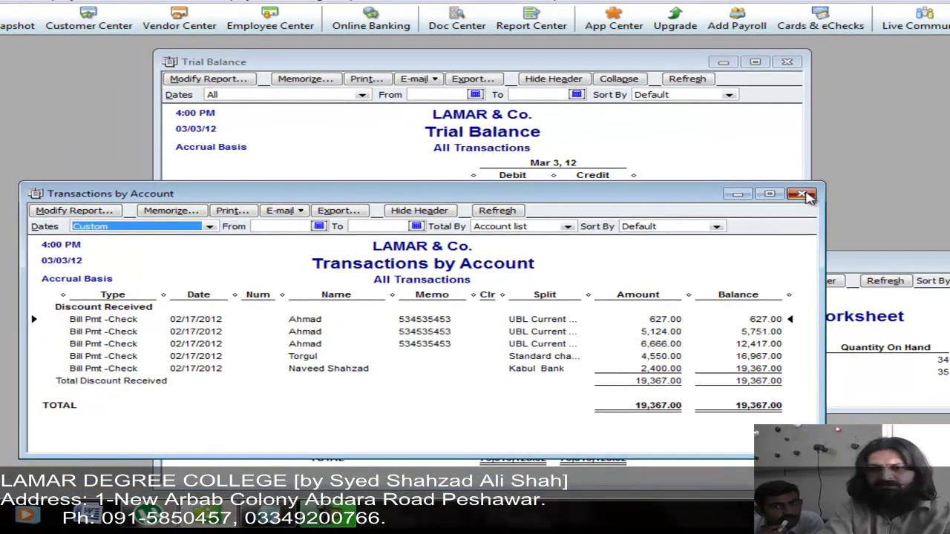
click(801, 195)
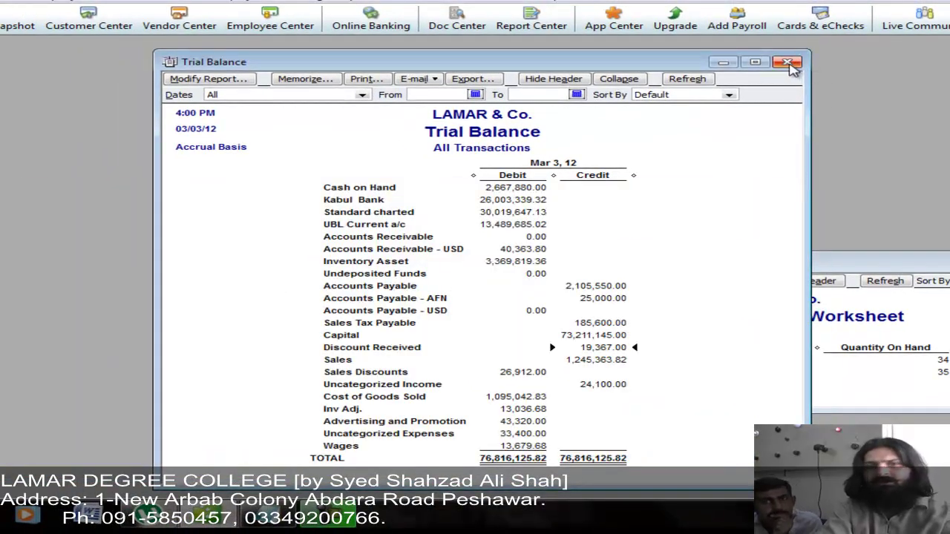
click(788, 62)
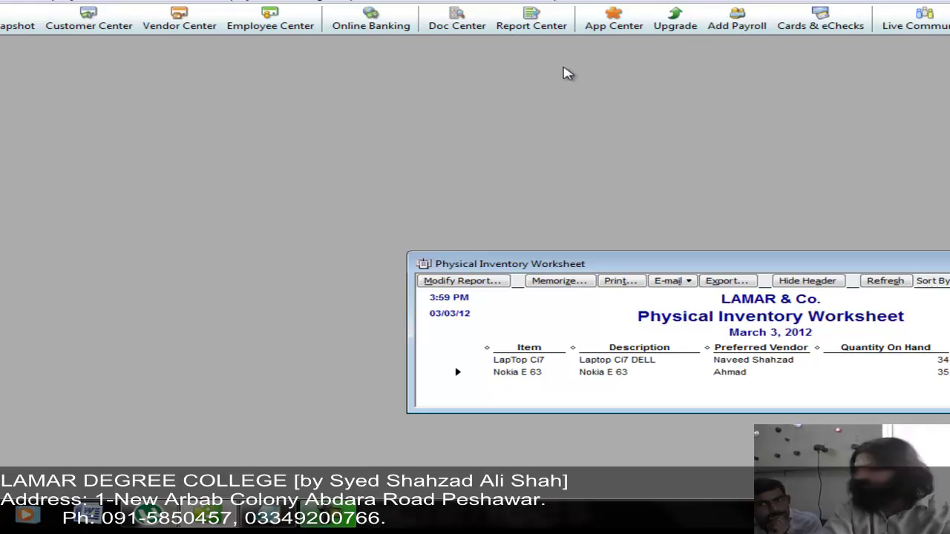
click(172, 3)
mouse_move(112, 2)
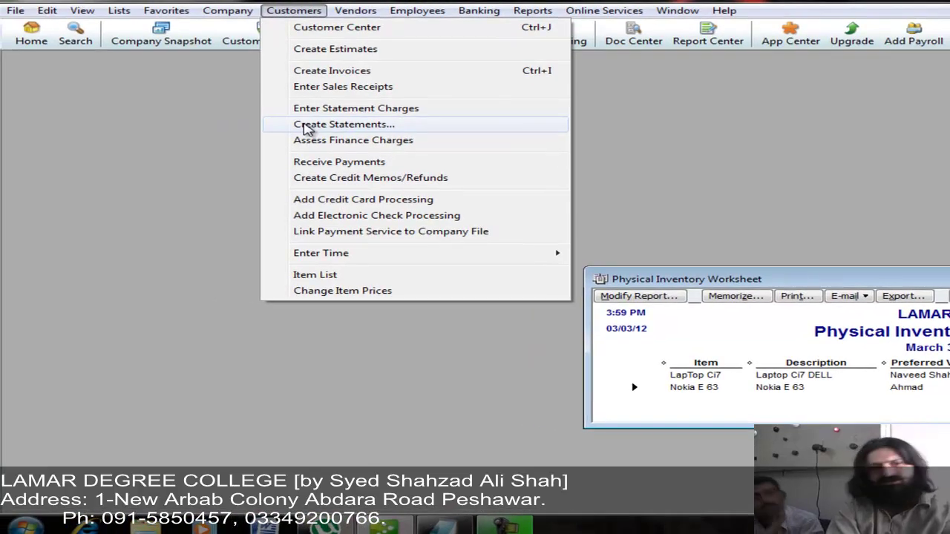
Start customer statements for 02/04/2012–03/03/2012 on PKR Accounts Receivable, with item details, sorted by billing zip code.
click(308, 127)
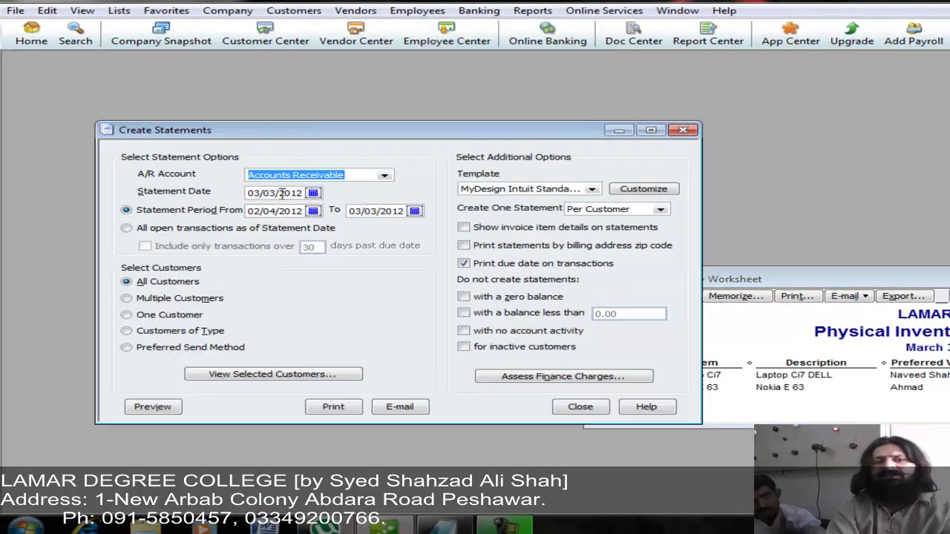
click(281, 193)
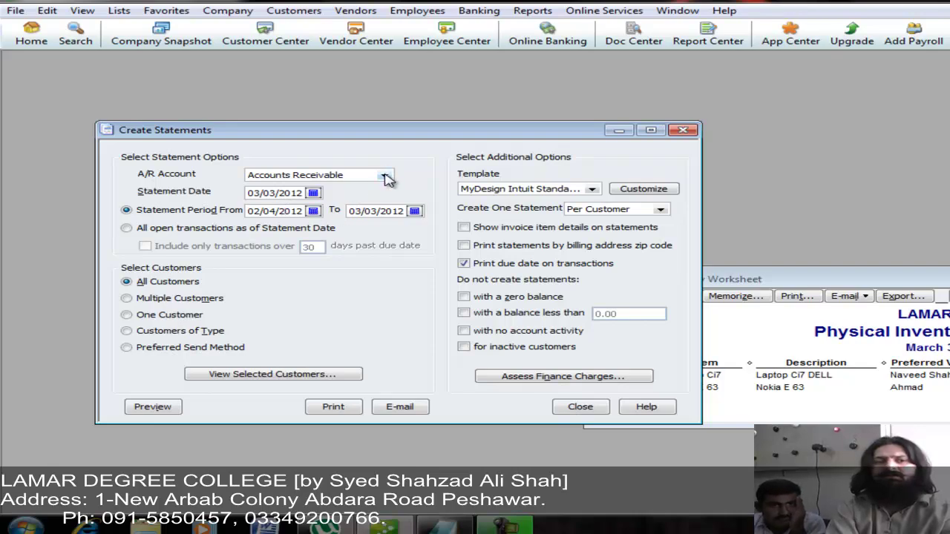
click(385, 176)
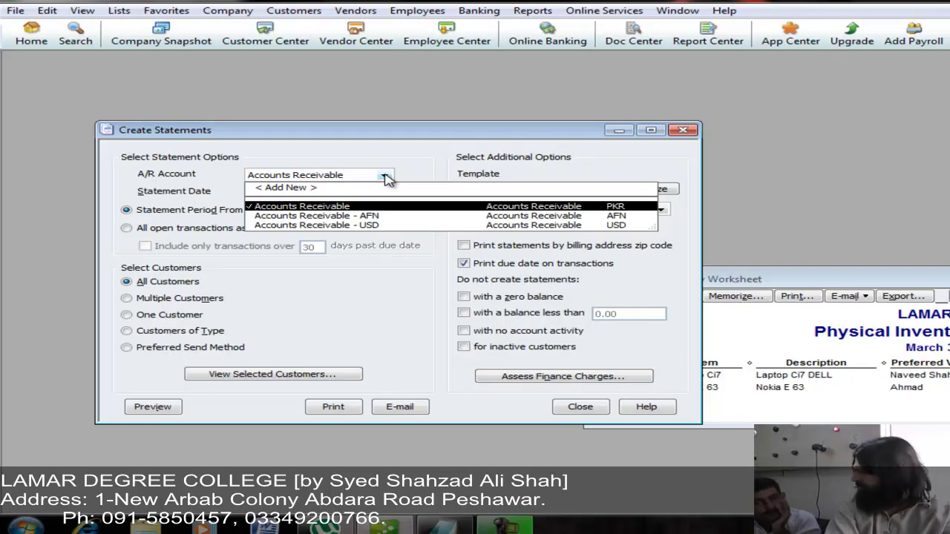
click(386, 177)
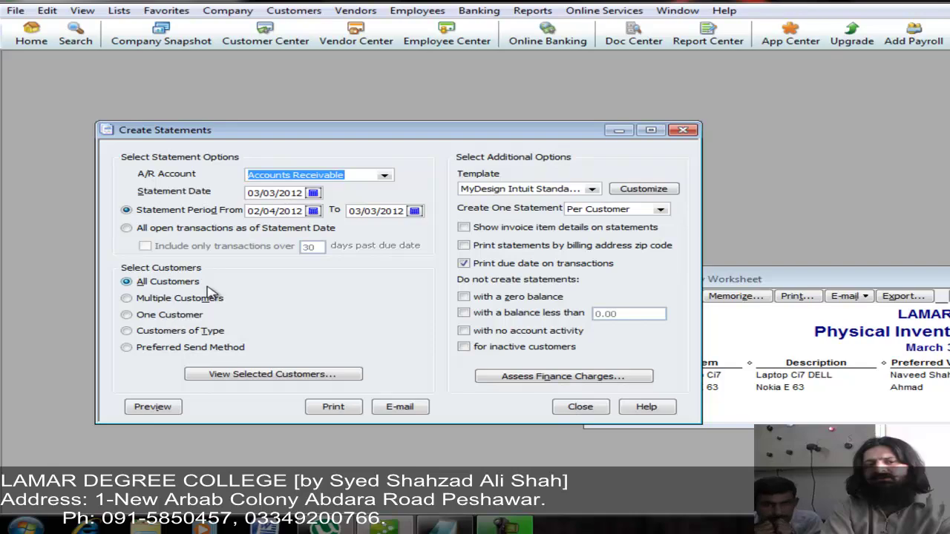
click(517, 230)
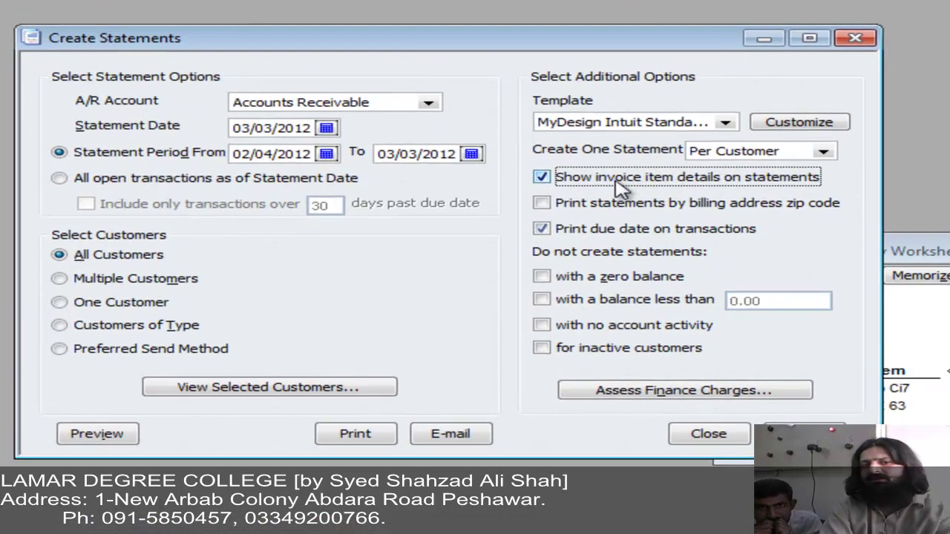
click(622, 208)
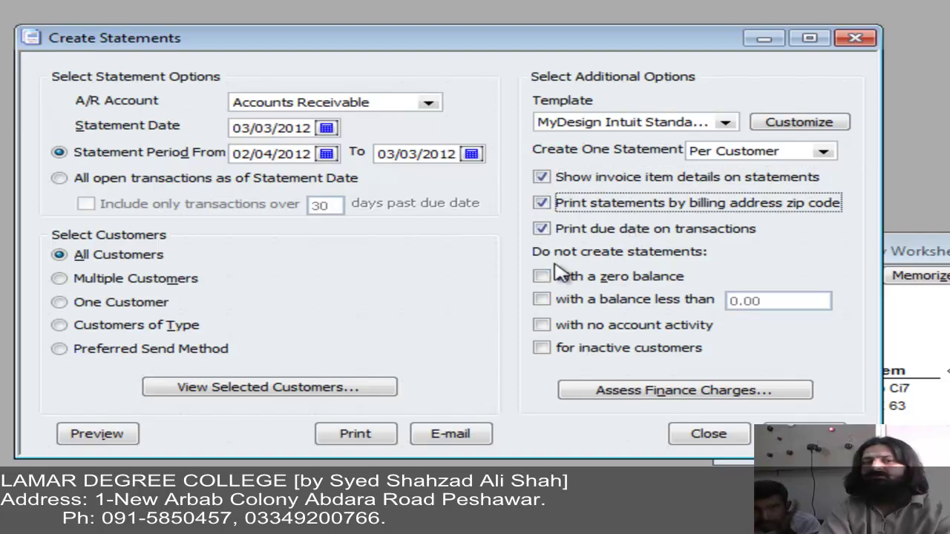
Skip customers with no account activity and inactive customers, then preview the statements.
click(637, 282)
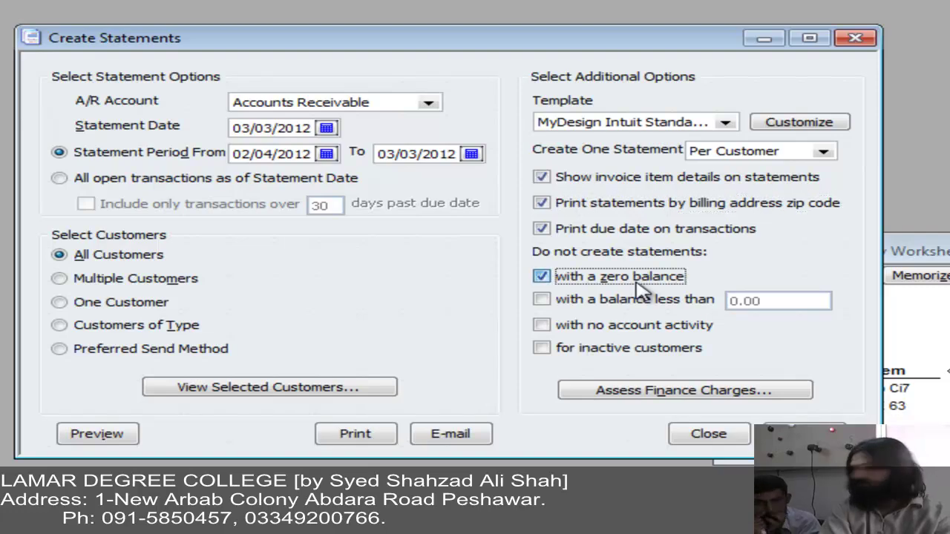
click(636, 282)
click(647, 301)
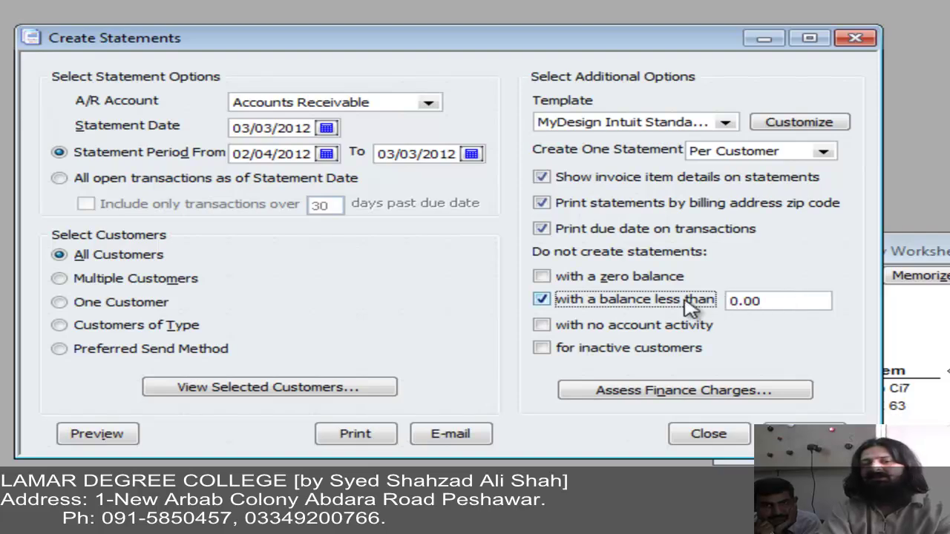
click(689, 306)
click(659, 331)
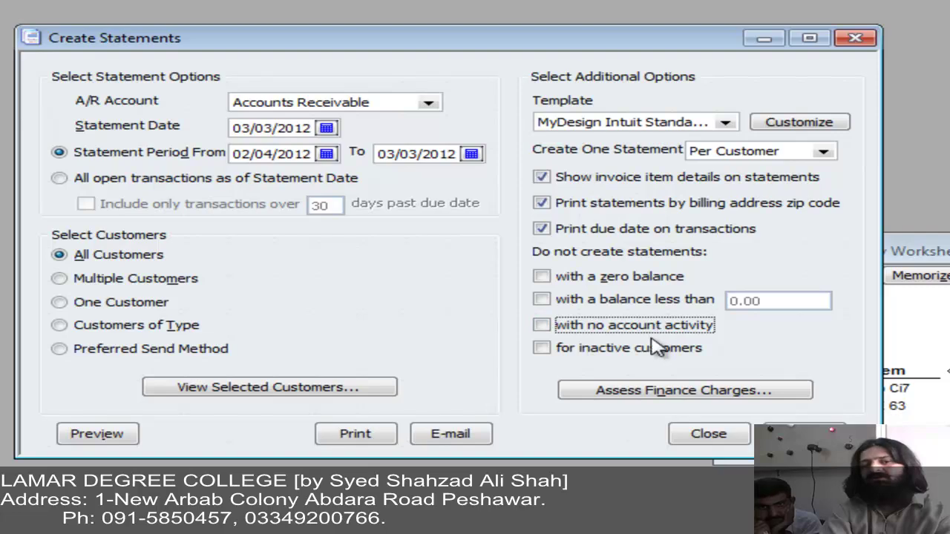
click(658, 352)
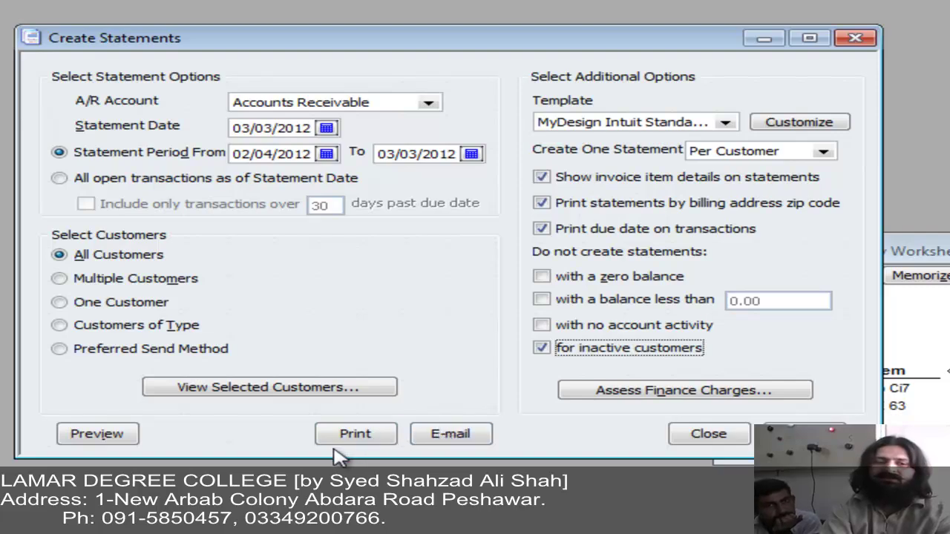
click(107, 434)
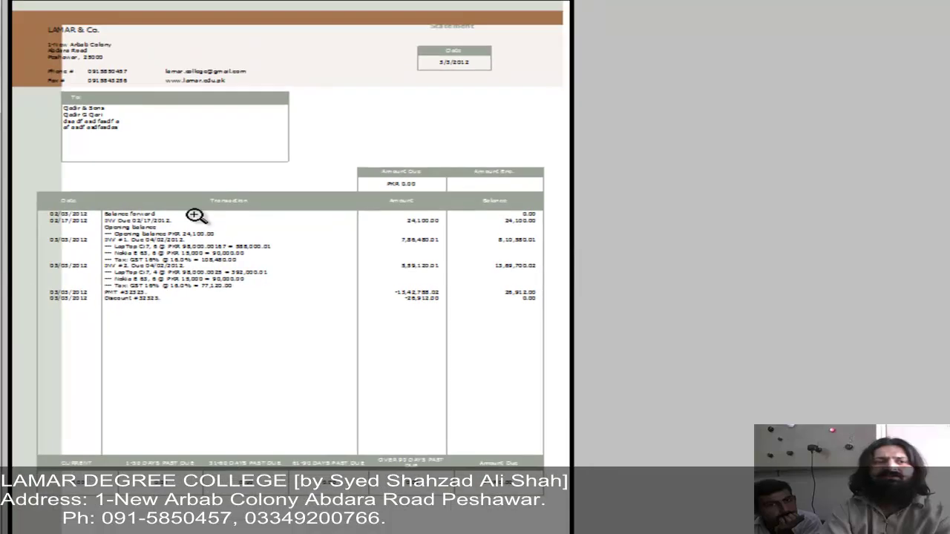
Zoom through the 3/3/2012 statement preview, checking the aging summary, then close it.
click(197, 212)
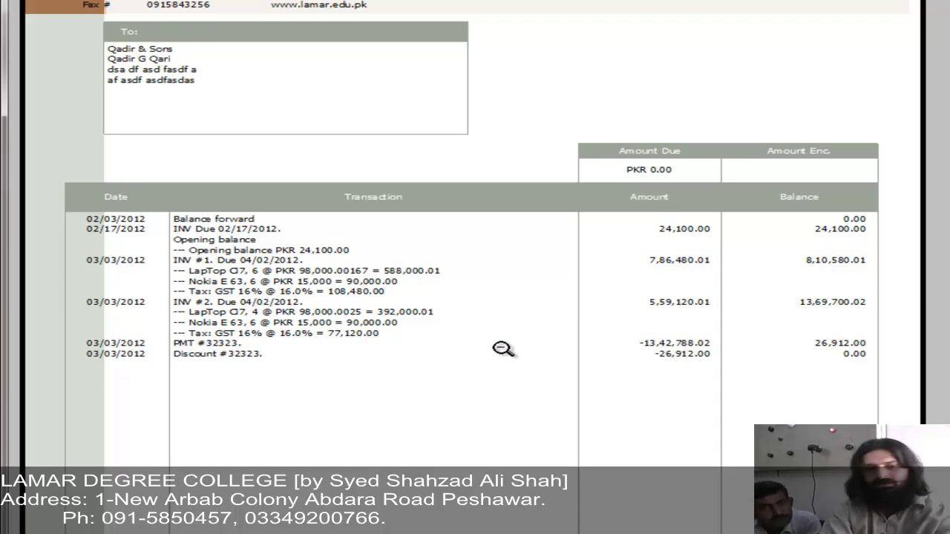
click(675, 353)
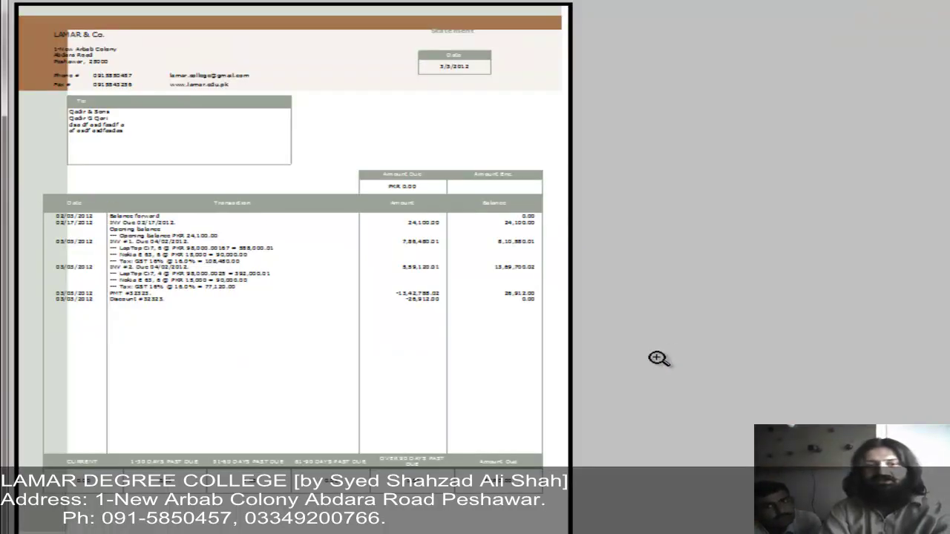
click(488, 467)
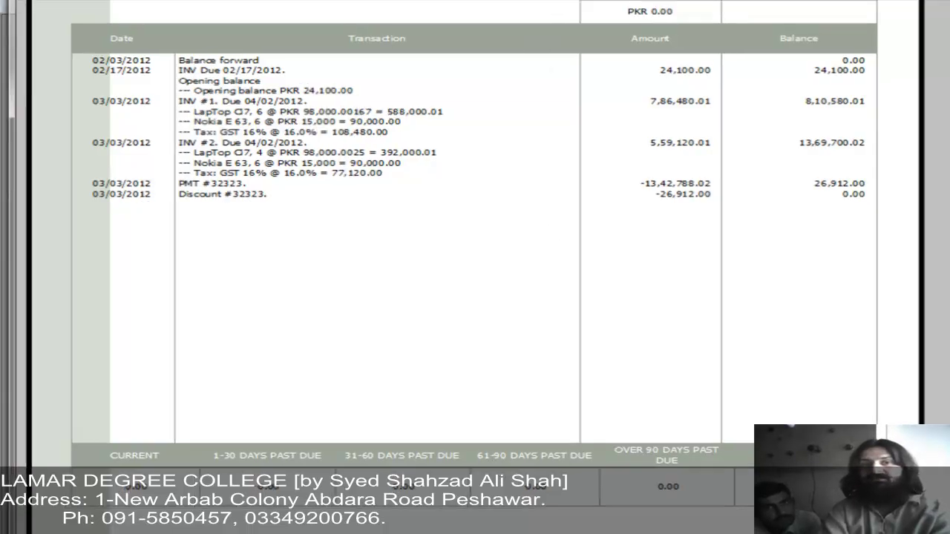
key(Escape)
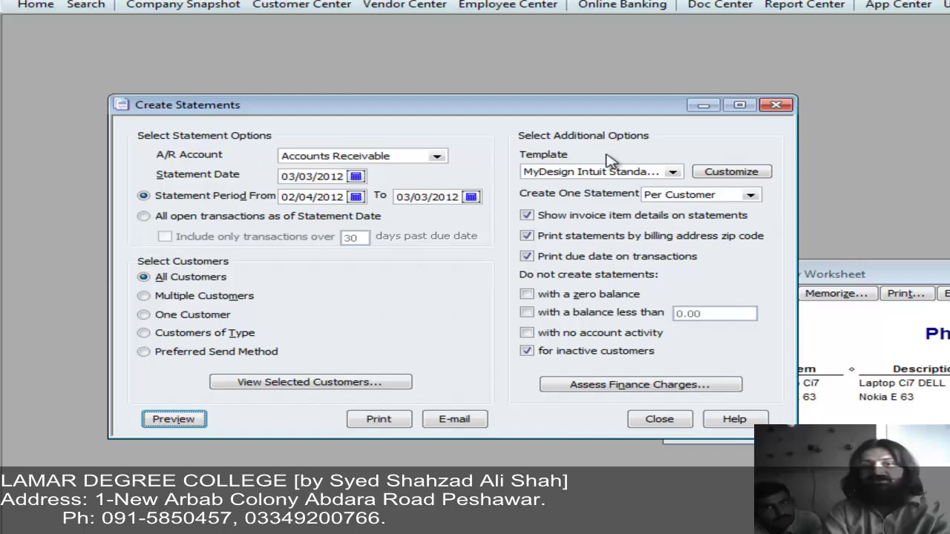
Also exclude zero-balance customers, confirm nothing is left to print, and close Create Statements.
click(528, 295)
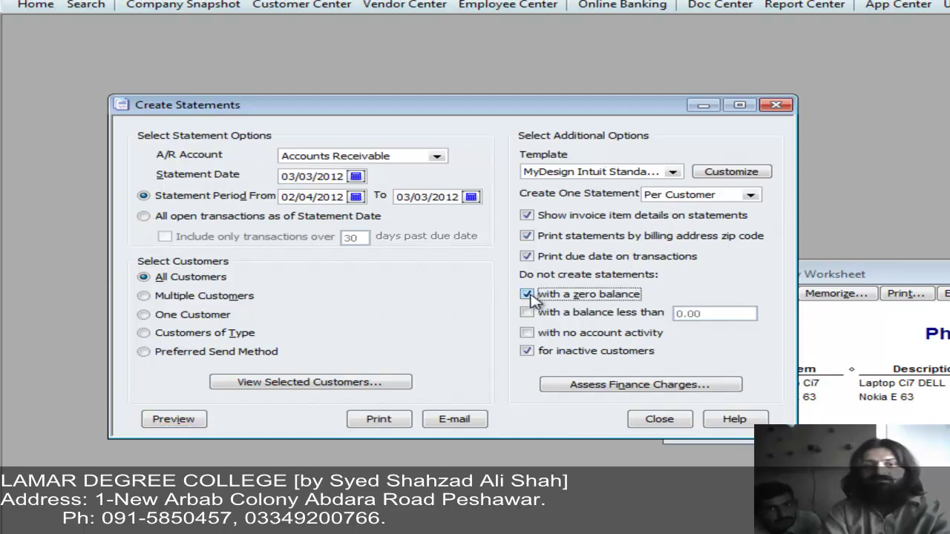
click(193, 421)
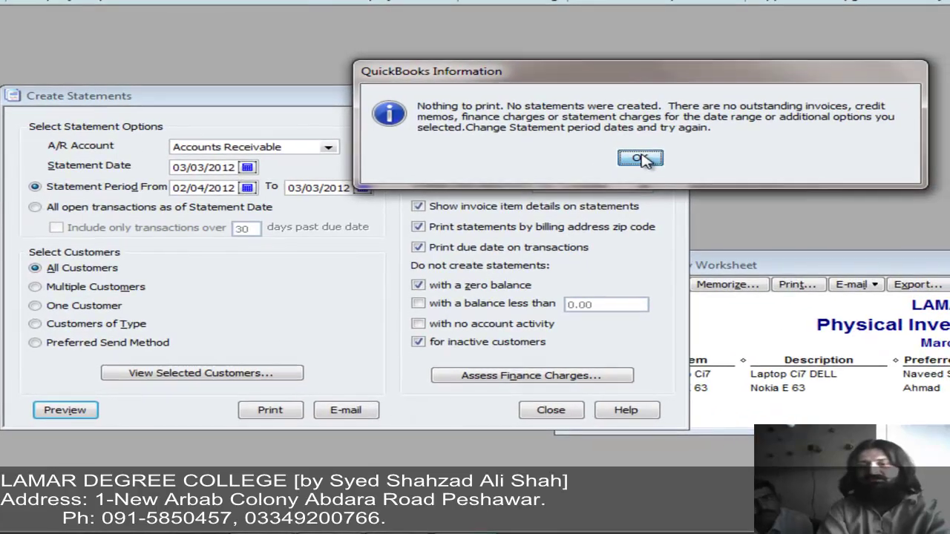
click(642, 159)
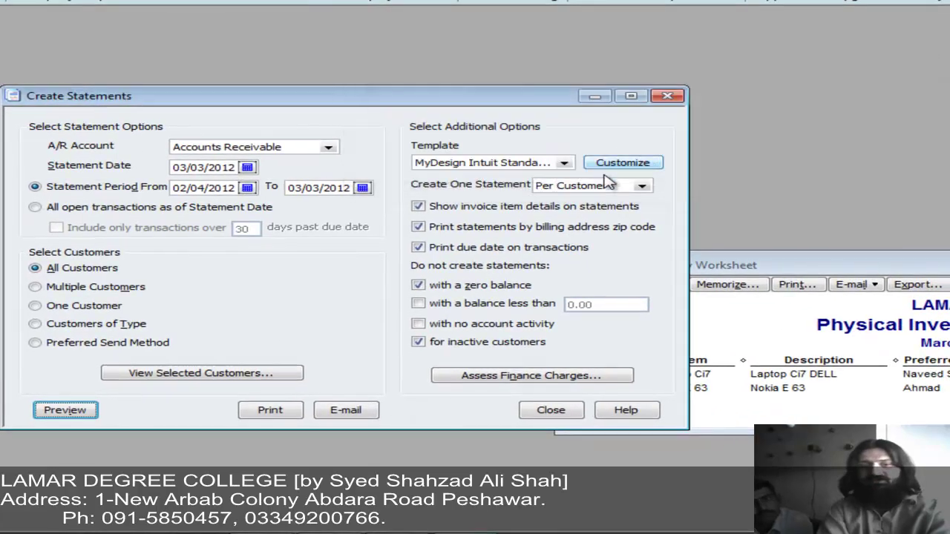
click(551, 412)
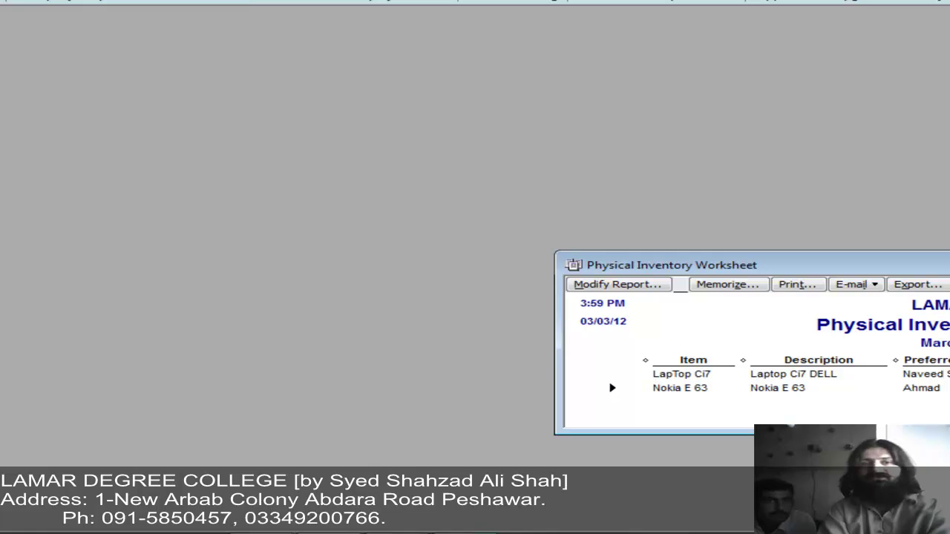
Open the Enter Statement Charges register for the USD customer, accepting the foreign currency notice.
click(215, 0)
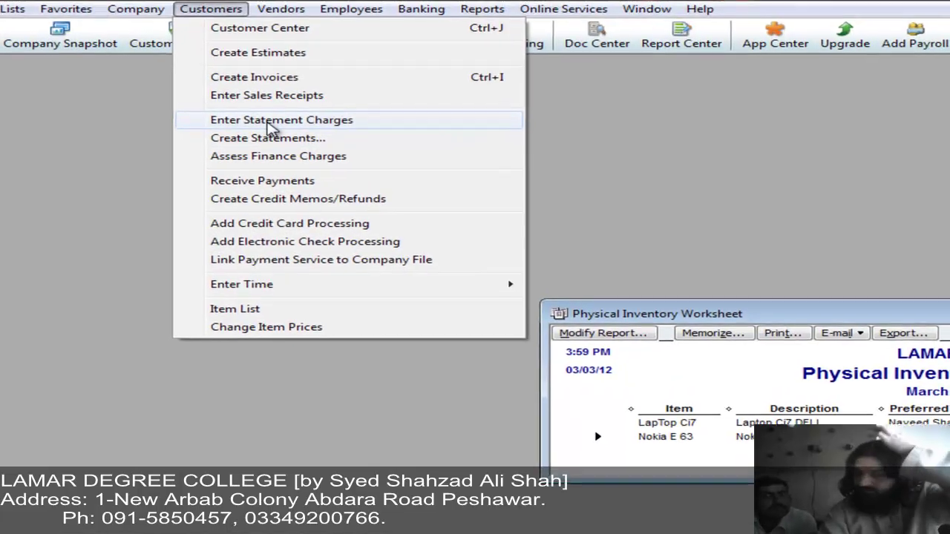
click(266, 141)
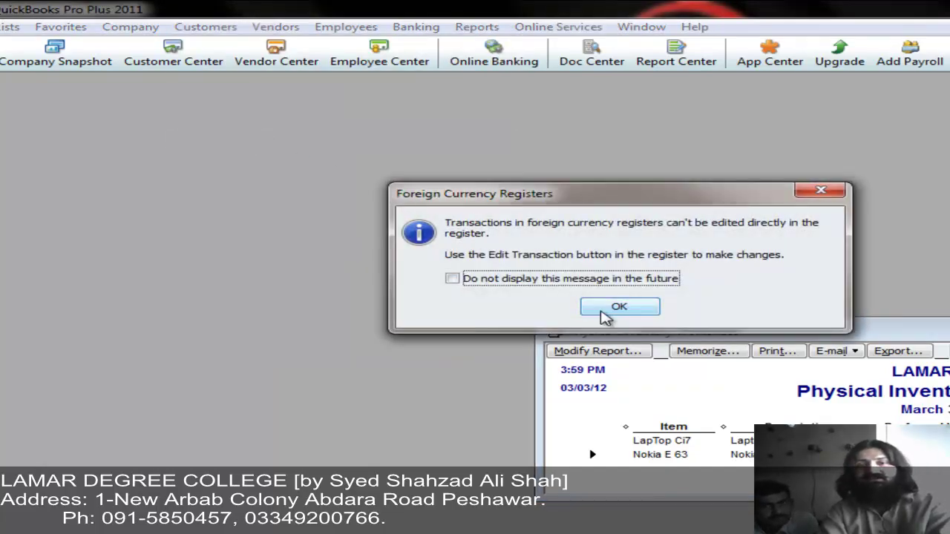
click(619, 308)
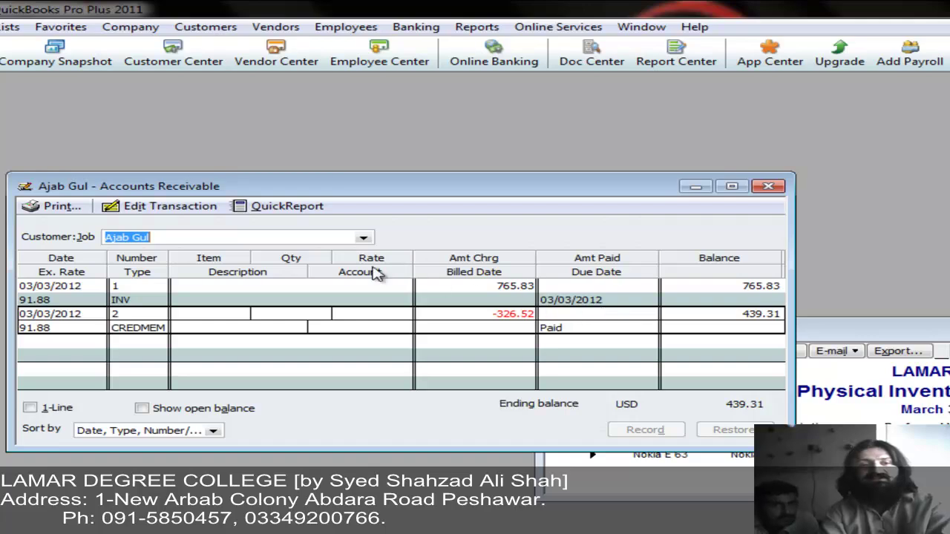
click(364, 238)
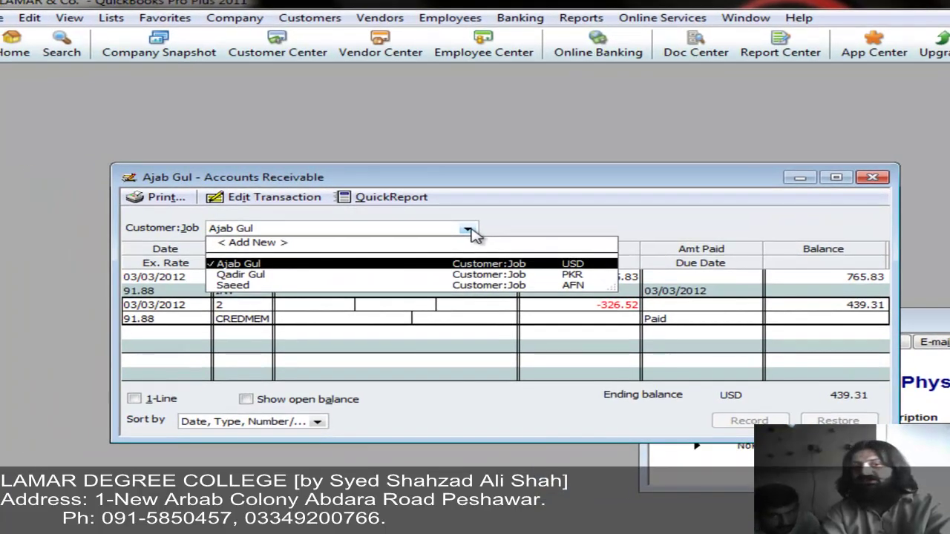
click(471, 230)
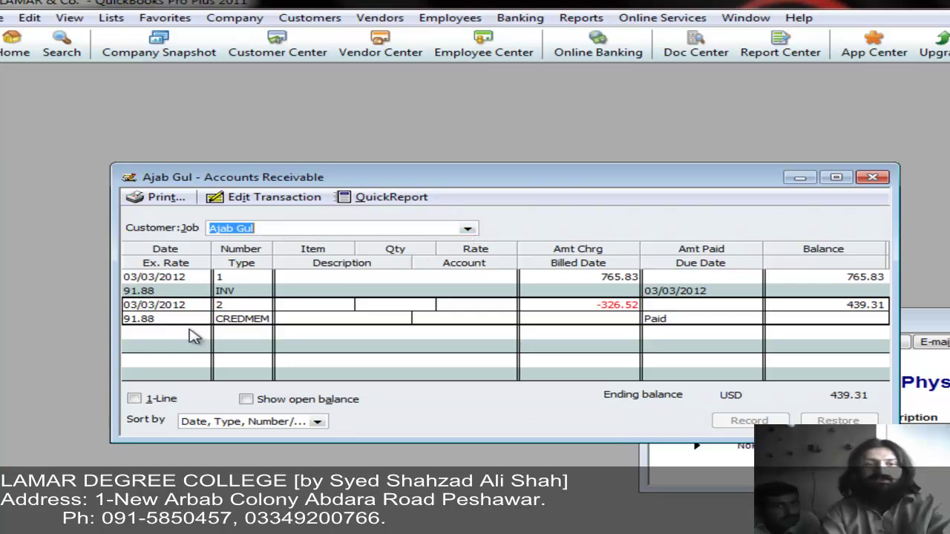
Open credit memo 2 for USD 326.52 from the USD customer's register.
click(334, 310)
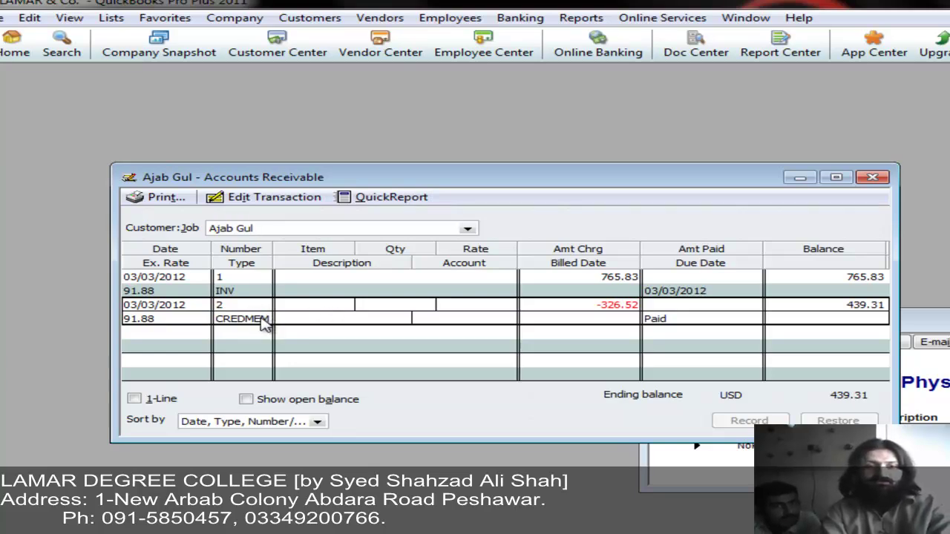
key(Tab)
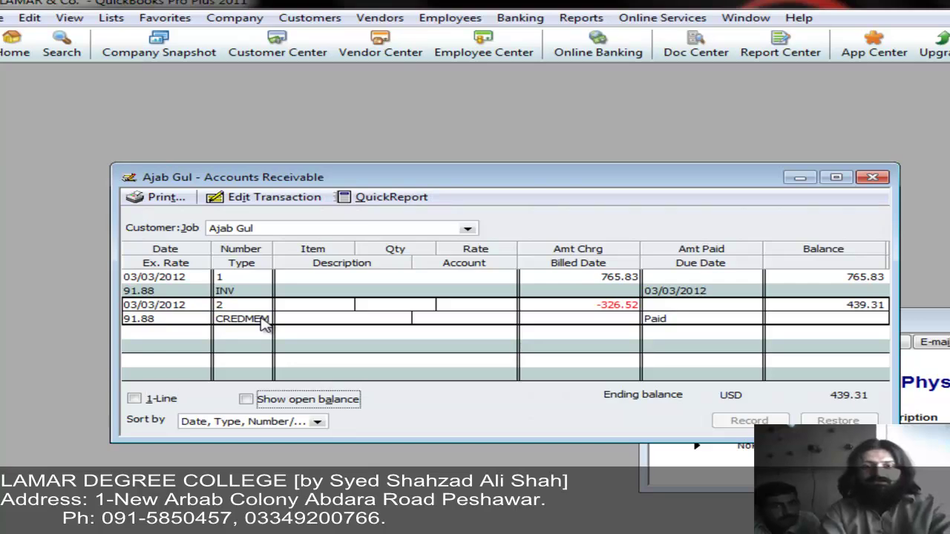
click(468, 230)
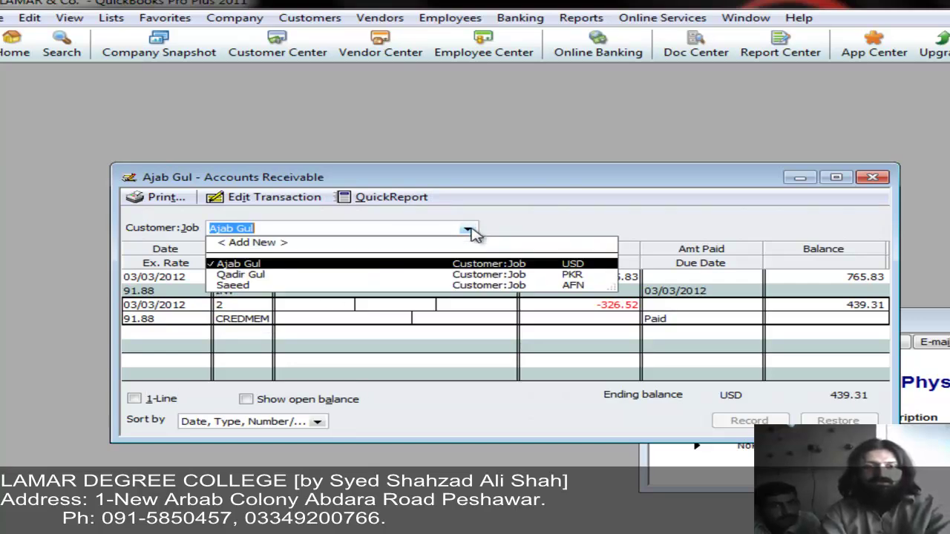
click(471, 231)
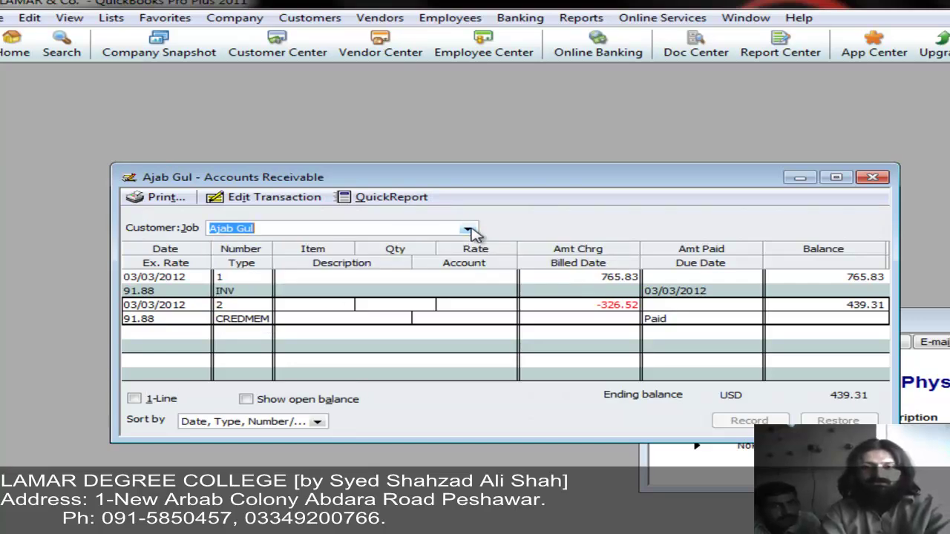
click(377, 310)
double_click(377, 310)
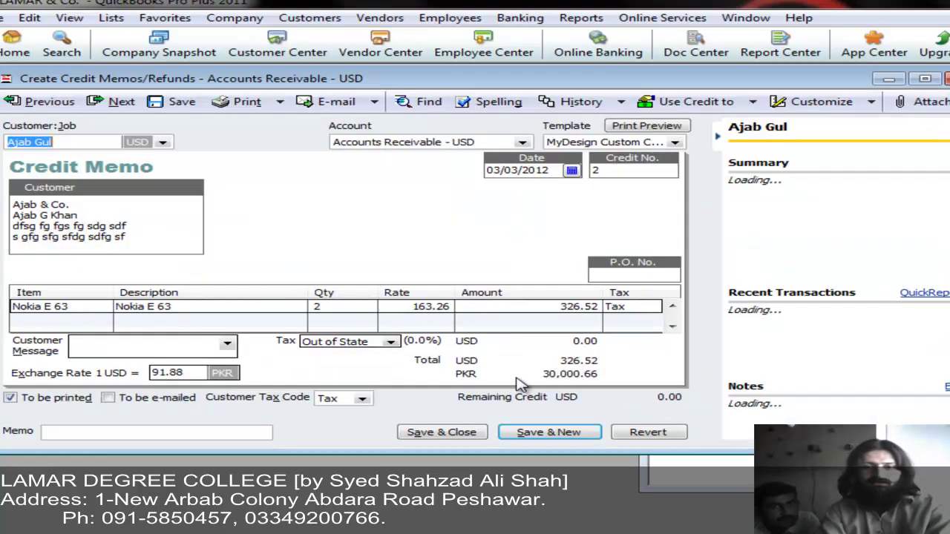
Close credit memo 2 and show only open balances in the USD customer's register.
click(945, 78)
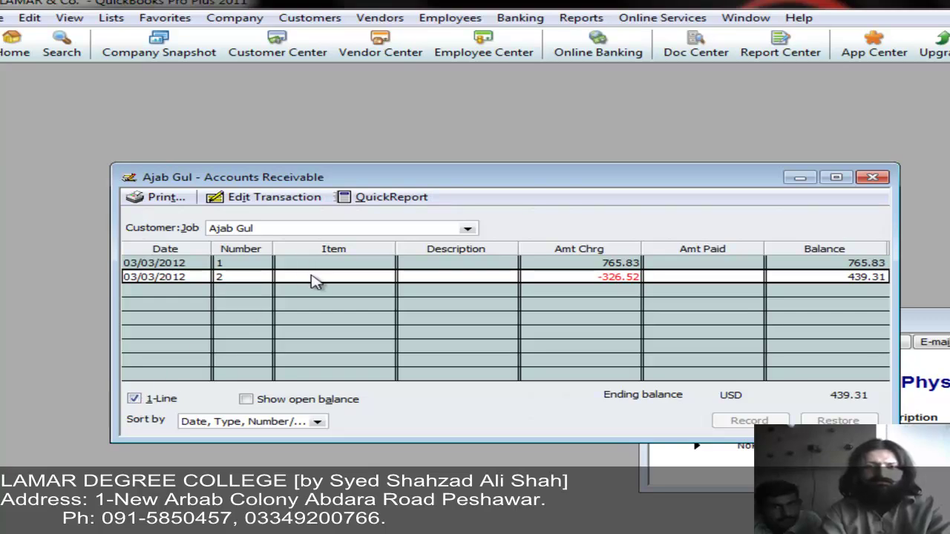
key(Tab)
key(Tab)
key(Tab)
key(Tab)
key(Tab)
key(Tab)
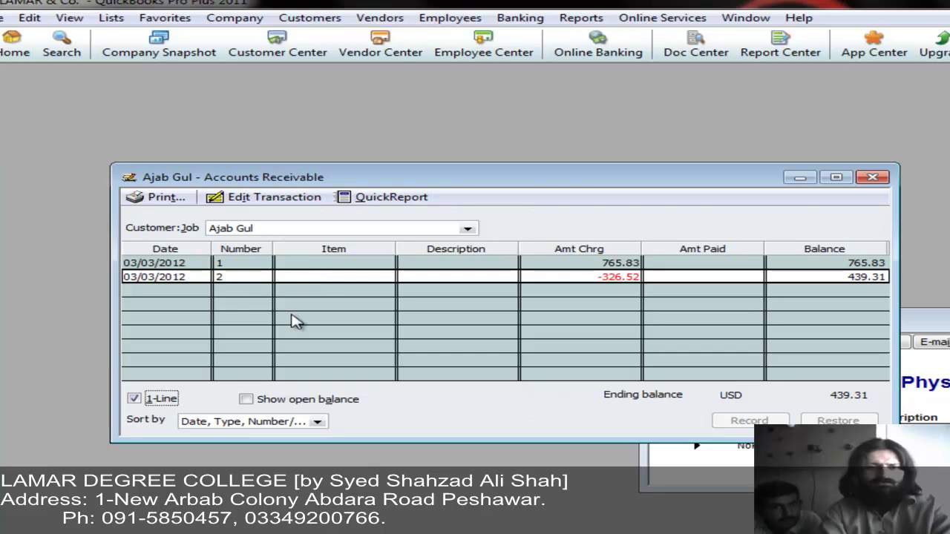
click(286, 401)
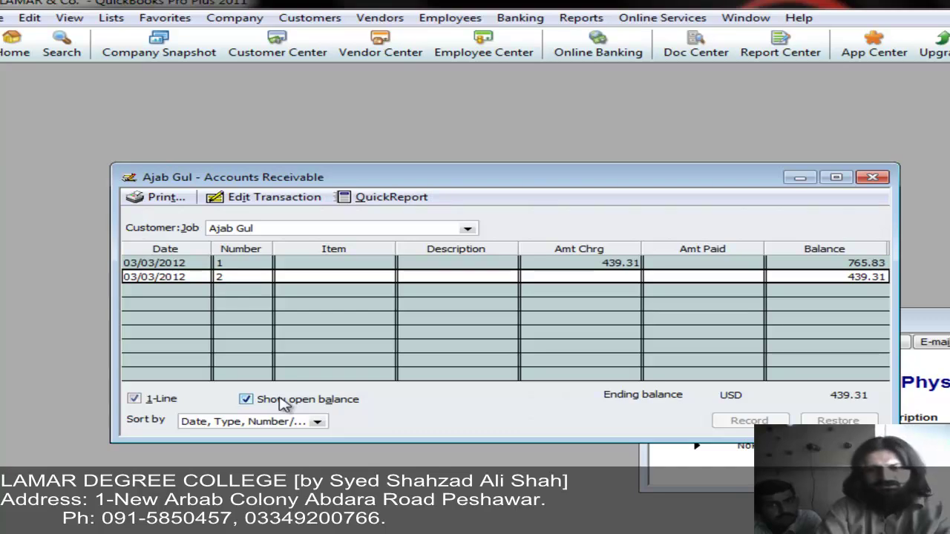
Switch the register to the PKR customer, check its 0.00 ending balance, and close it.
click(467, 230)
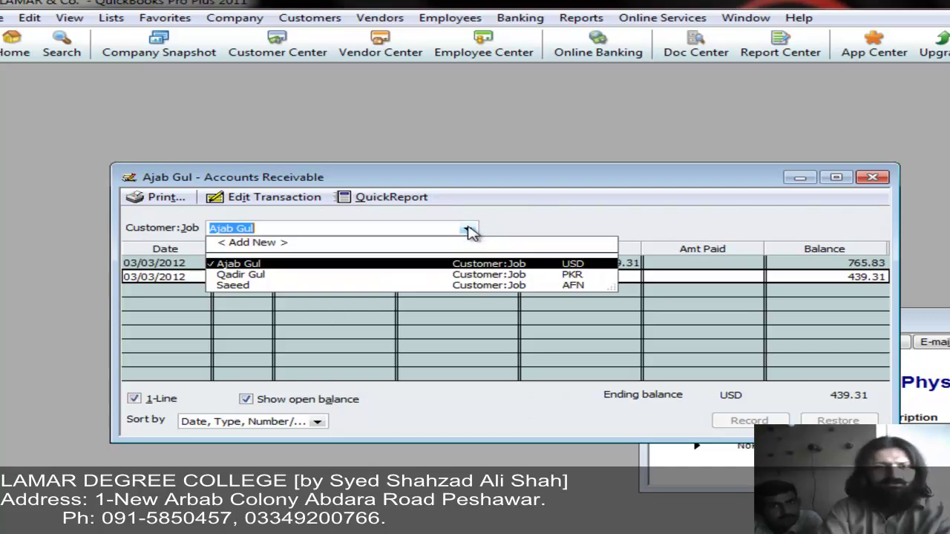
click(379, 276)
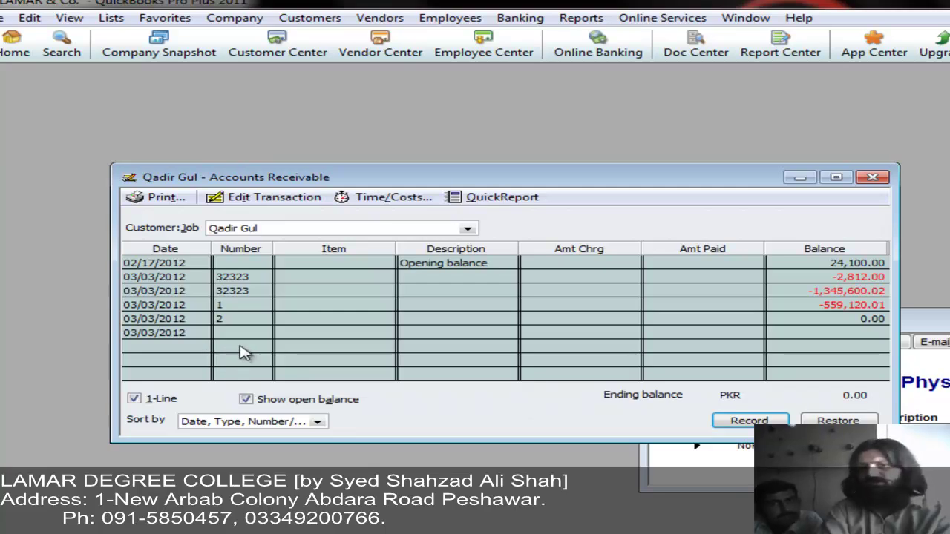
click(873, 180)
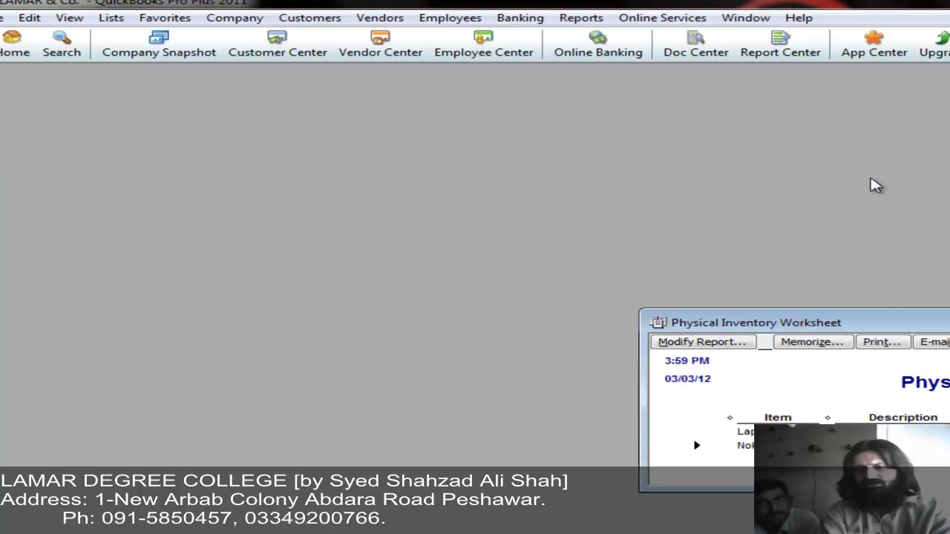